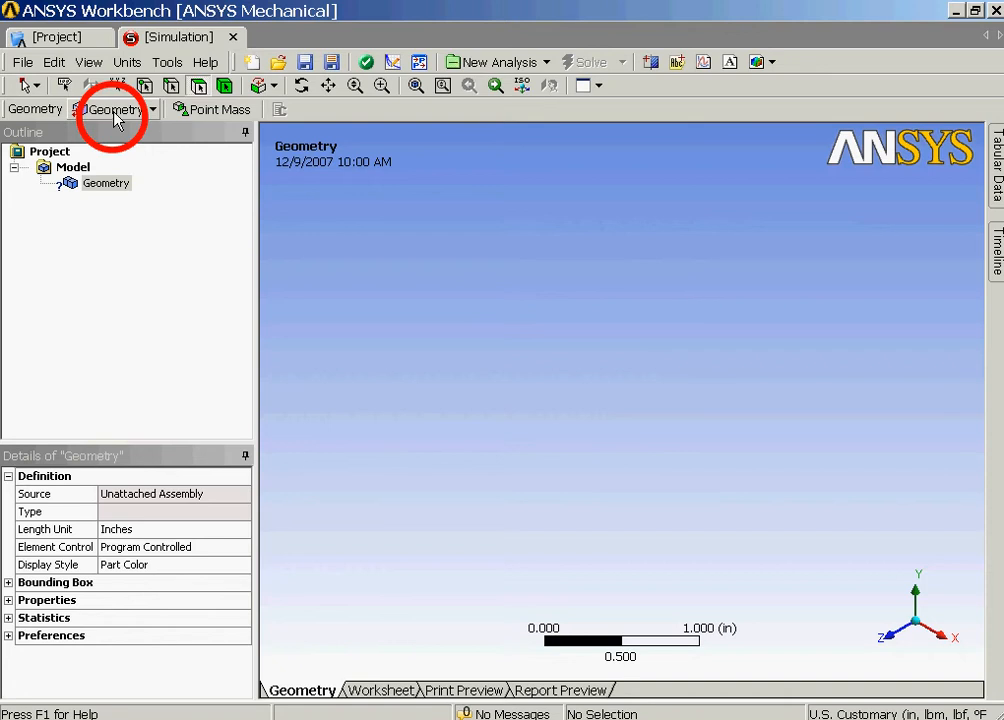
Attach the rectangular wall block to the empty model by importing its geometry from a file.
click(115, 110)
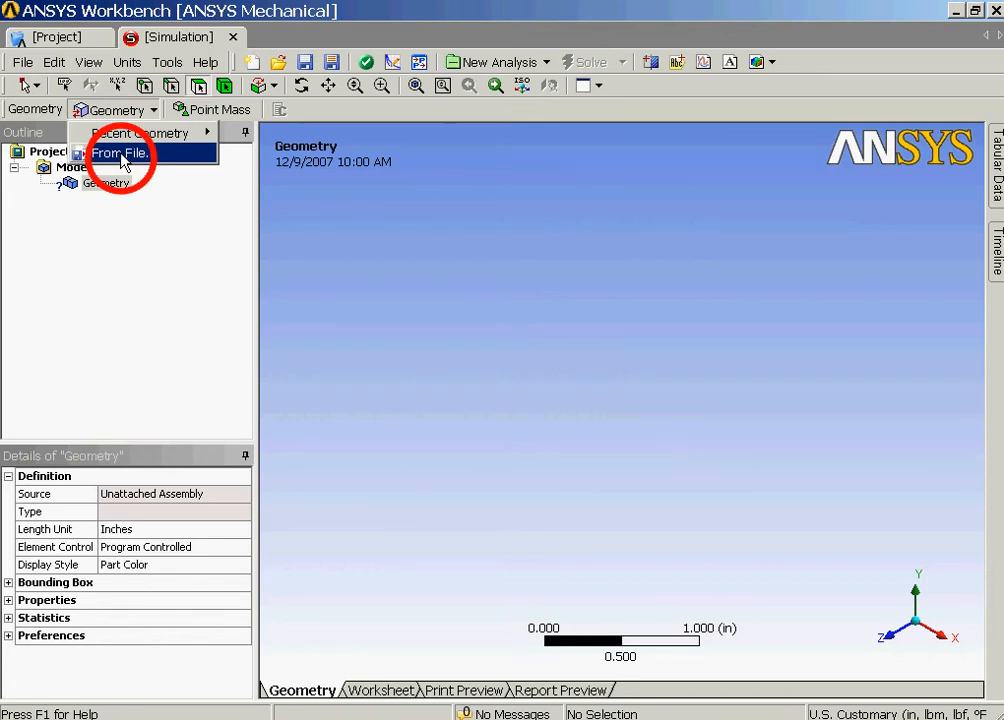
click(122, 154)
click(382, 247)
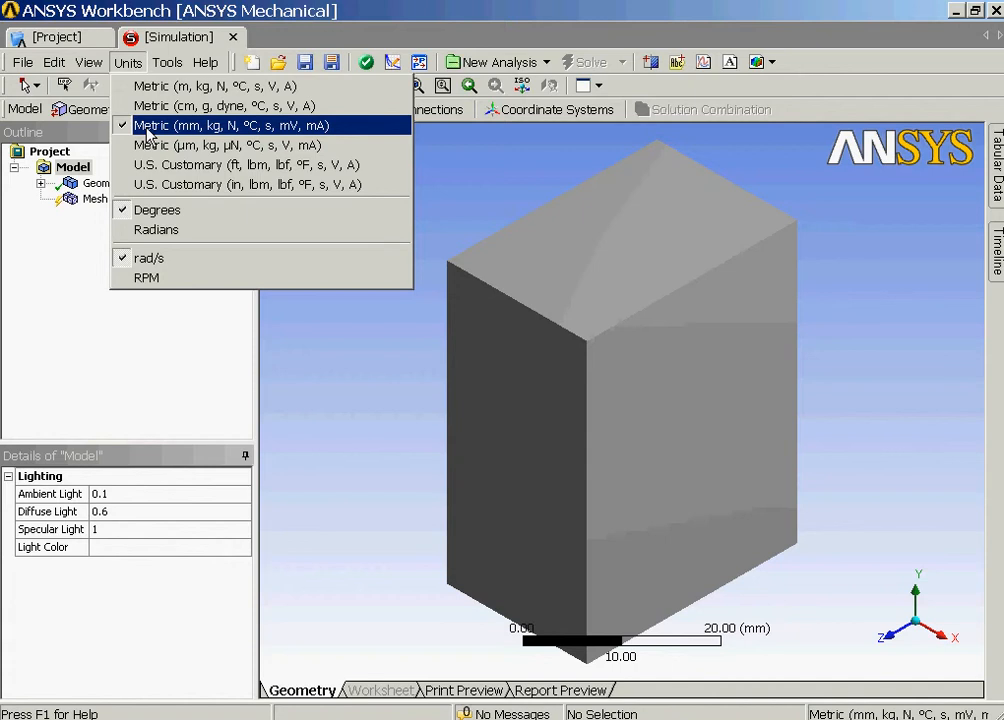
Import "Wall Material for Tutorial 13_1" from the Tutorial Material Database and assign it as the material of Part 1.
click(121, 201)
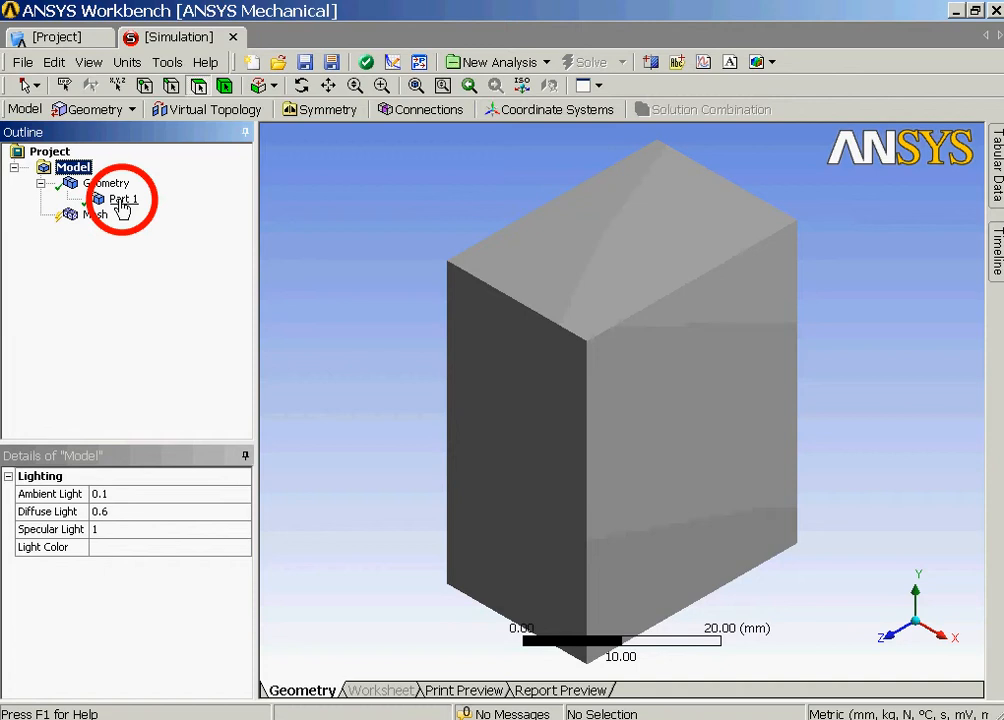
click(122, 200)
click(243, 530)
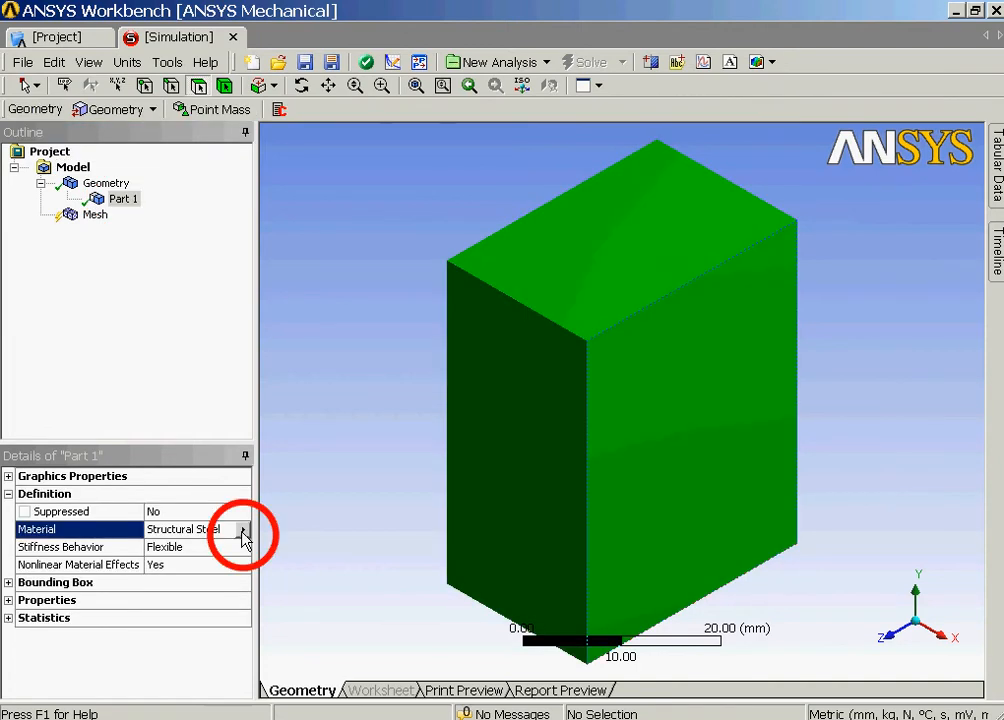
click(243, 531)
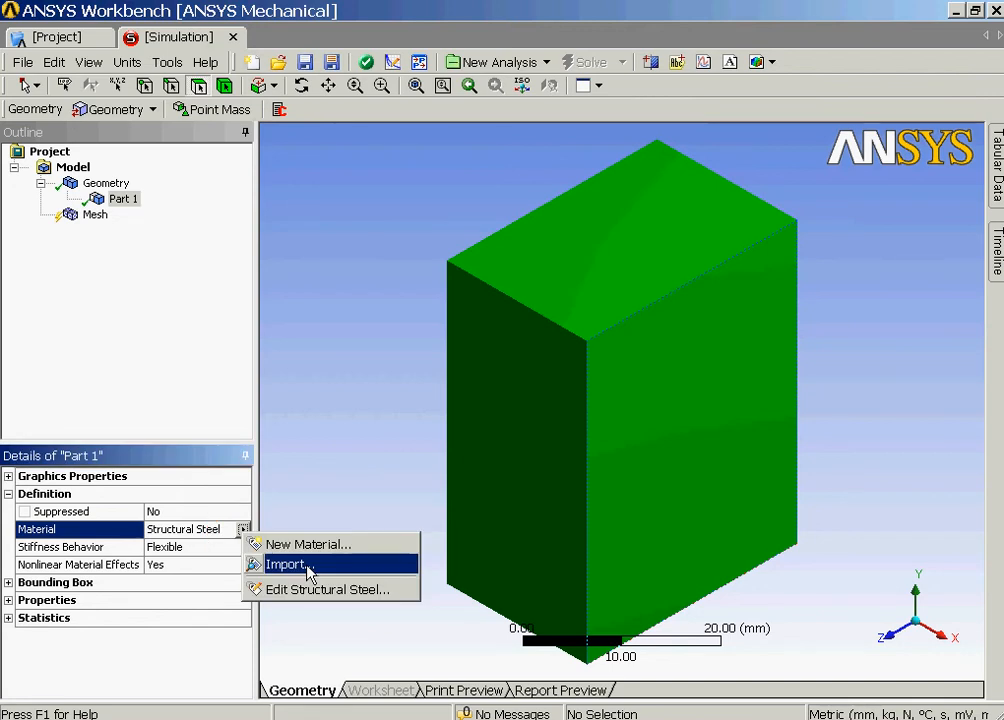
click(309, 568)
click(233, 432)
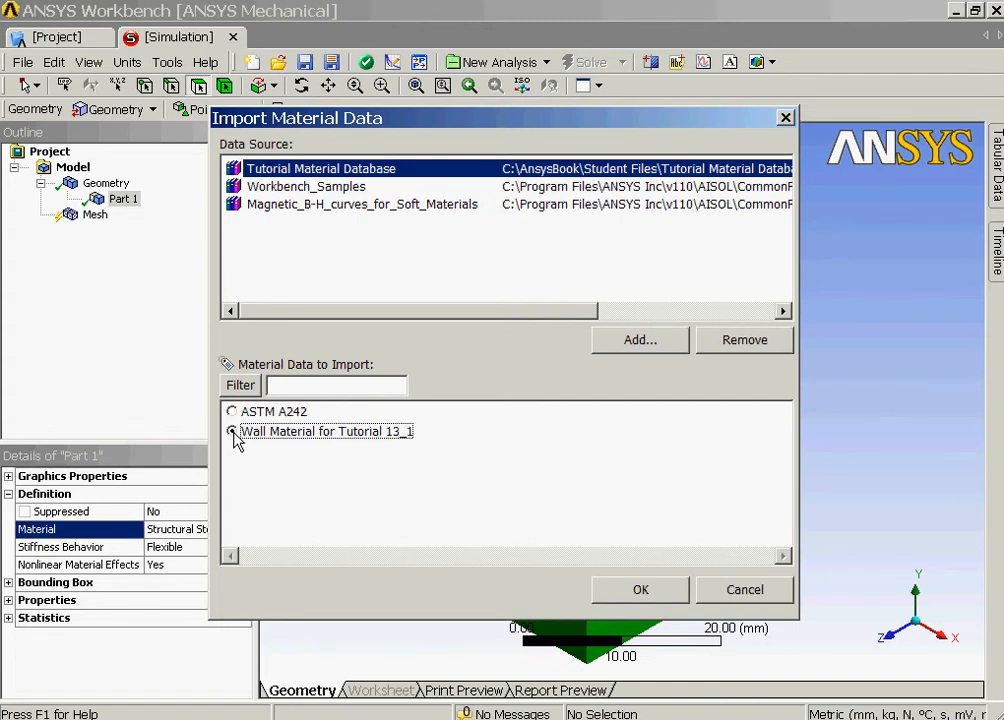
click(640, 589)
Add a new Steady-State Thermal analysis to the model and select its environment.
click(499, 62)
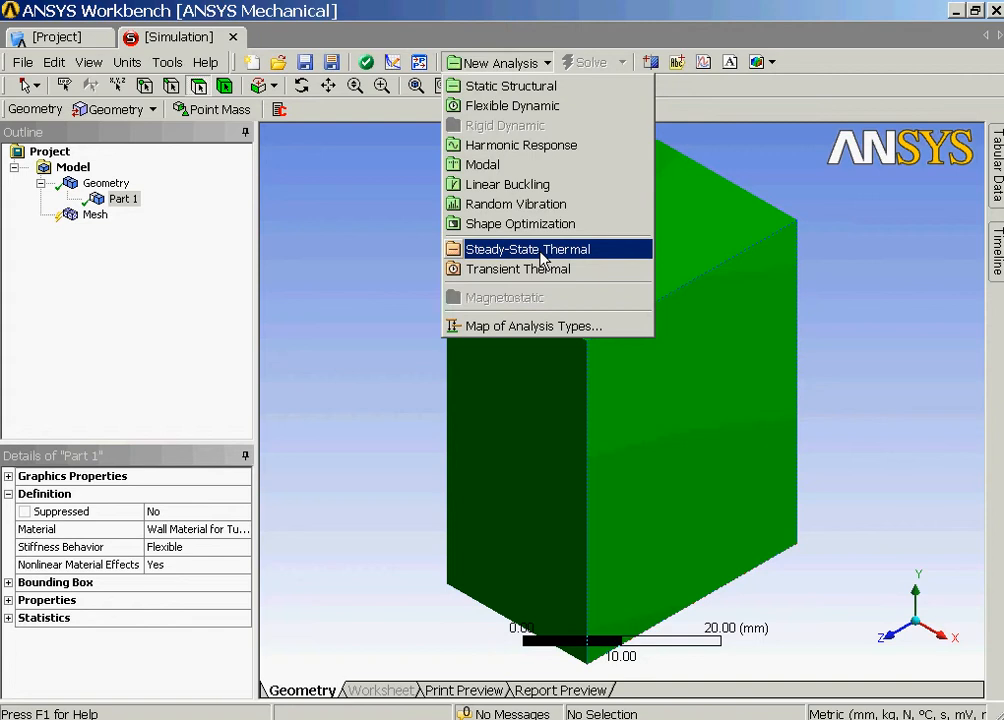
click(541, 258)
click(140, 236)
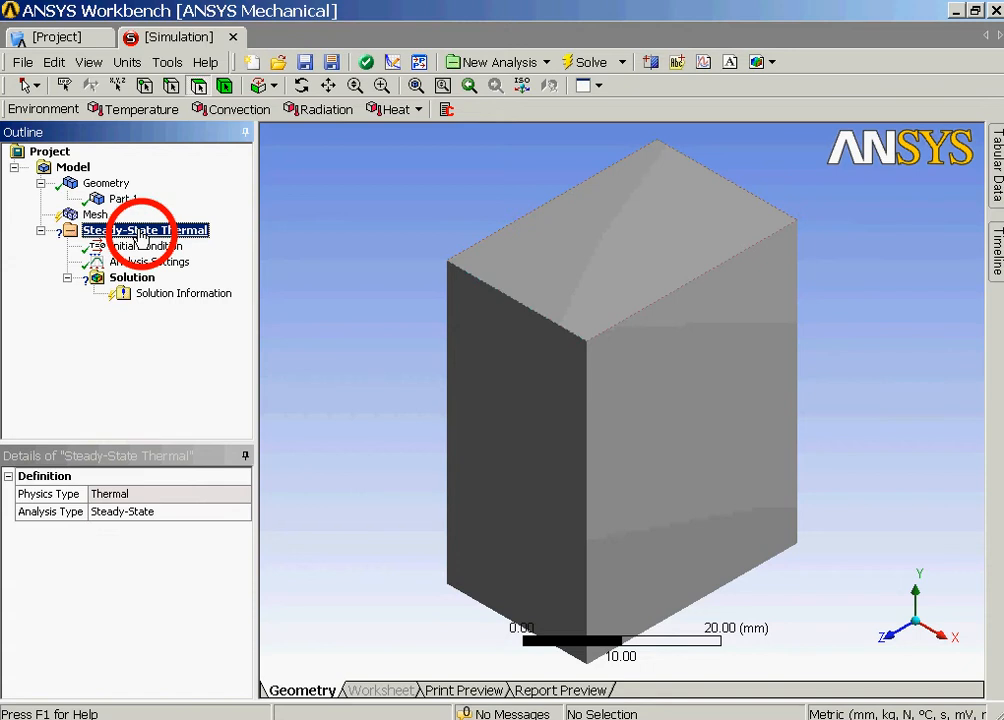
Apply a 25 °C temperature boundary condition to the block's two opposite large faces.
click(683, 407)
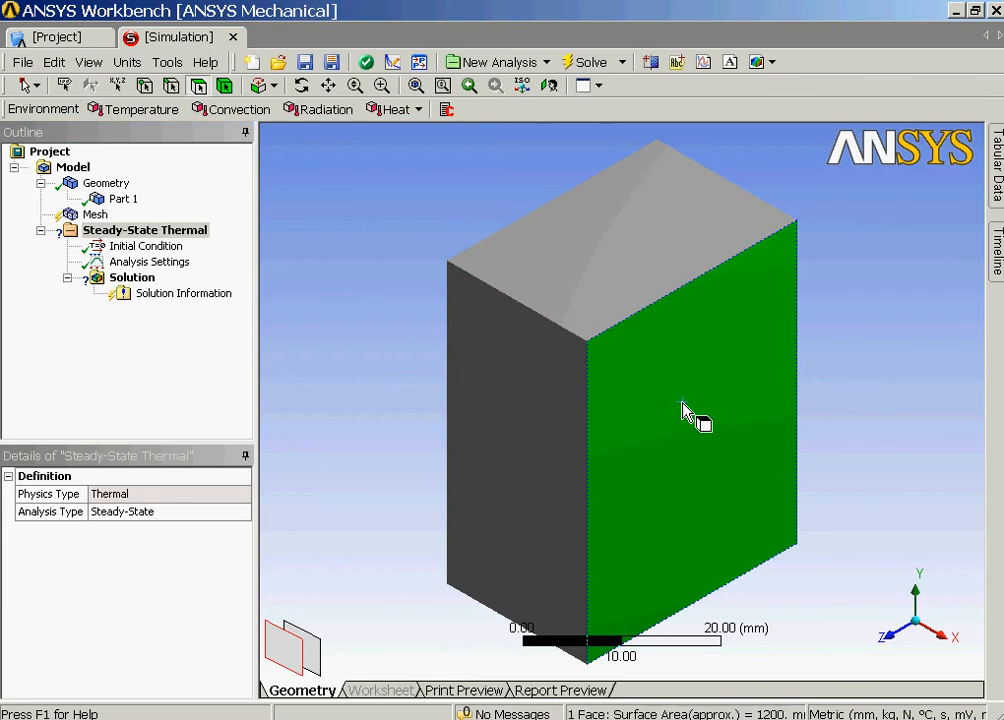
middle_drag(683, 410, 561, 369)
click(561, 369)
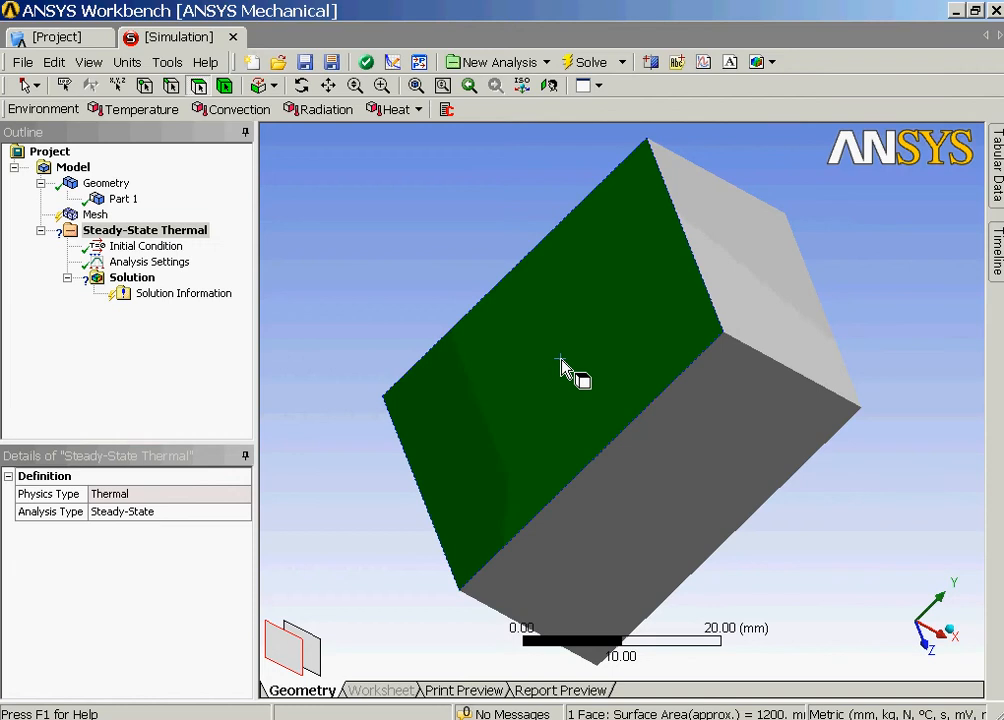
click(140, 112)
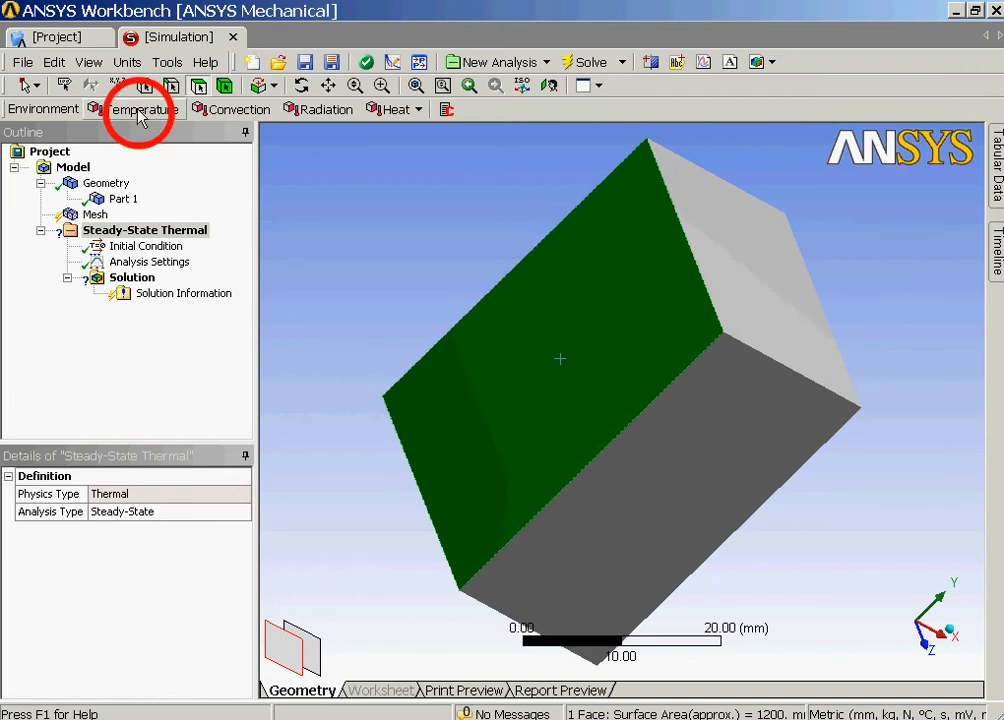
click(110, 565)
text(25)
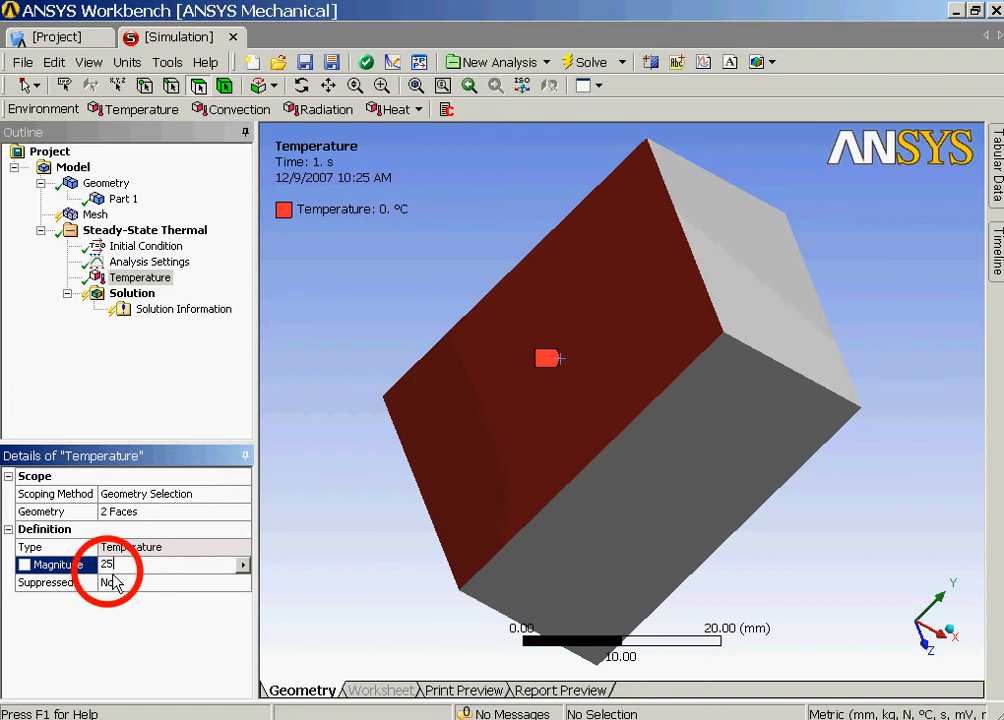
key(Return)
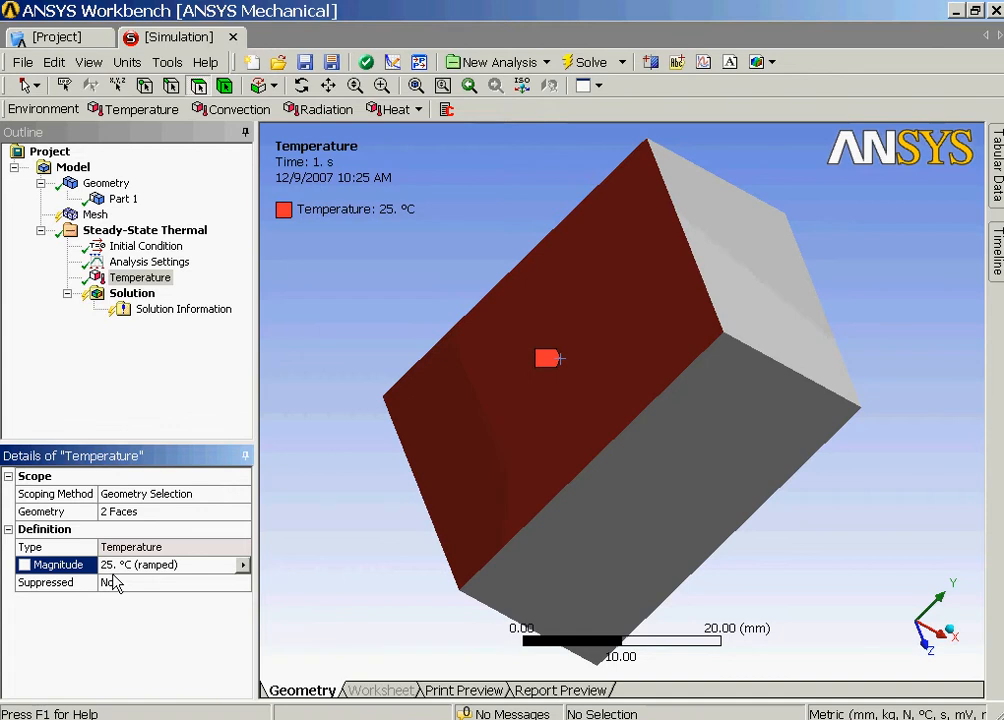
Apply a Perfectly Insulated condition to the four remaining side faces of the block.
click(660, 505)
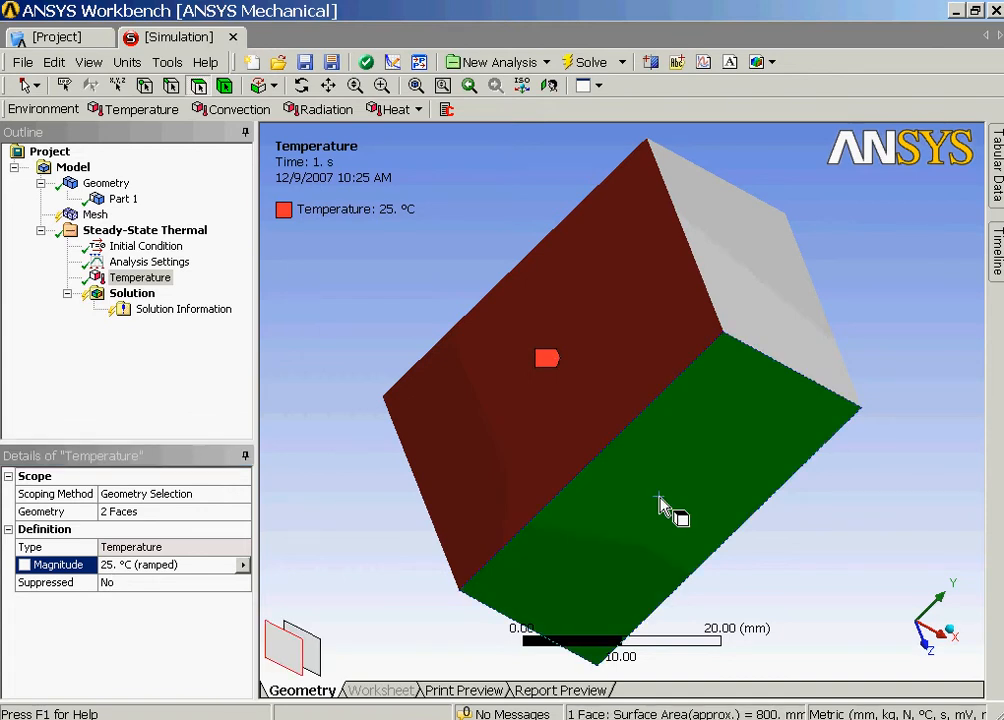
ctrl+click(756, 270)
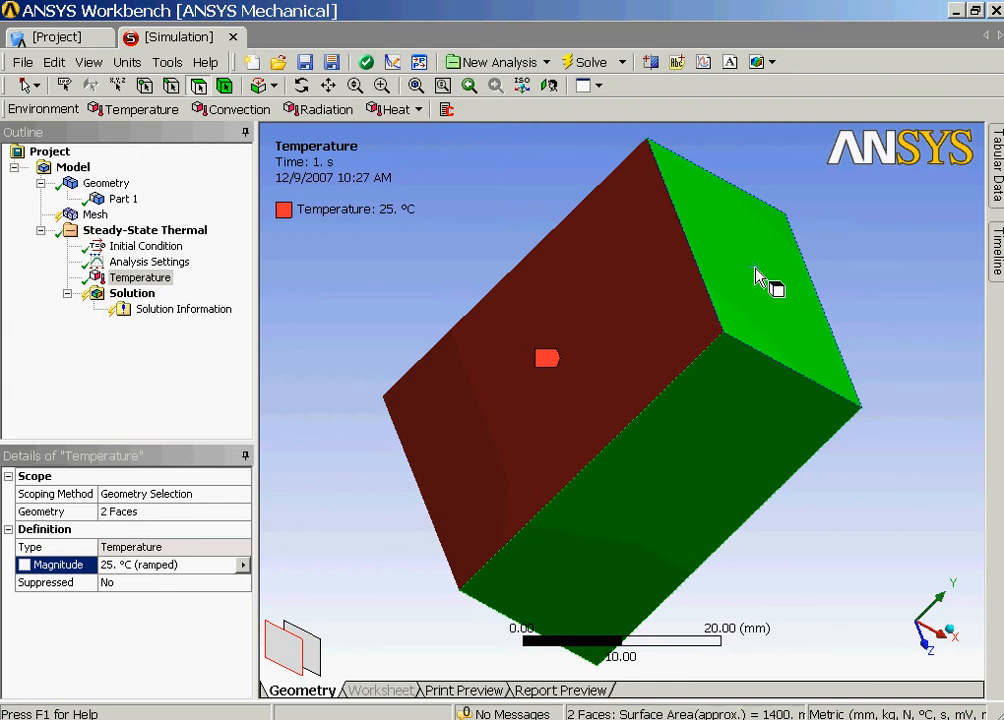
middle_drag(756, 270, 559, 580)
ctrl+click(559, 580)
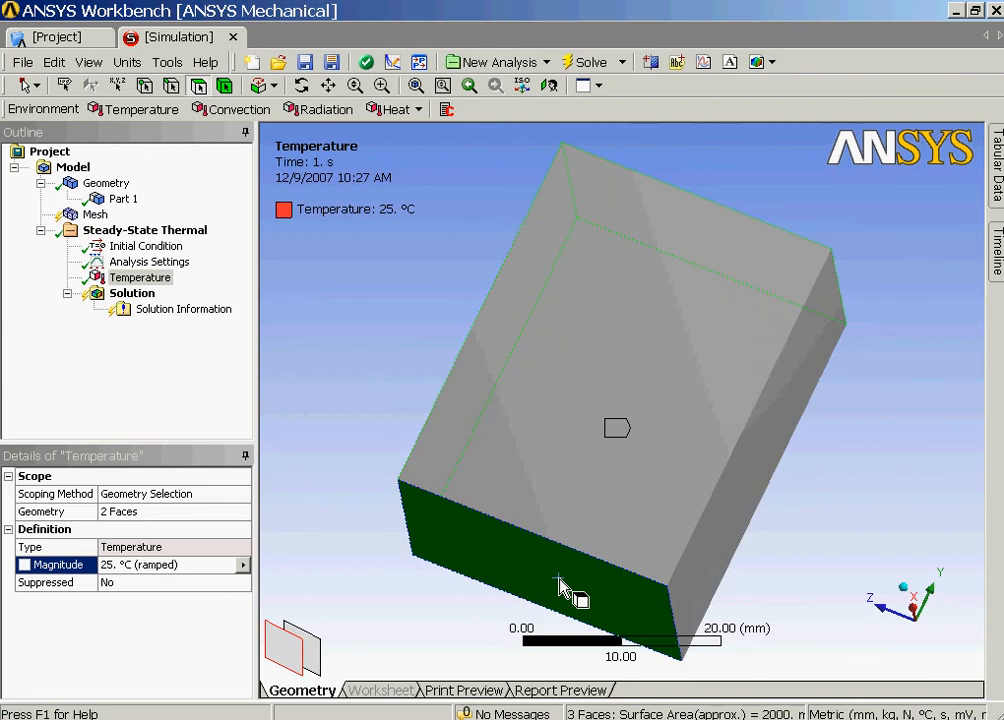
ctrl+click(751, 463)
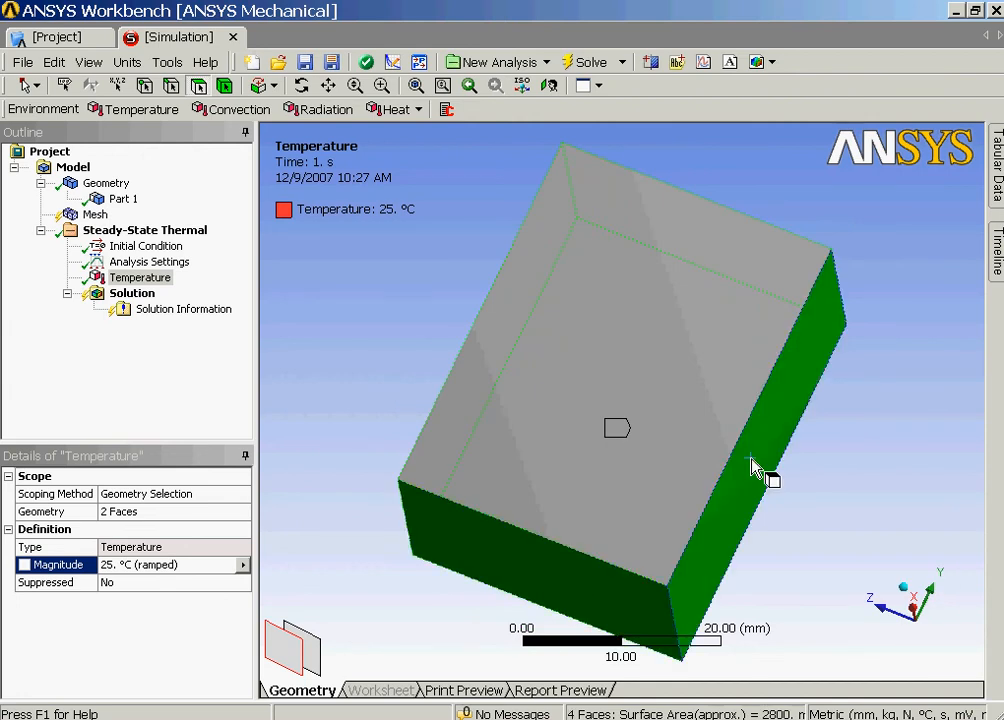
click(394, 112)
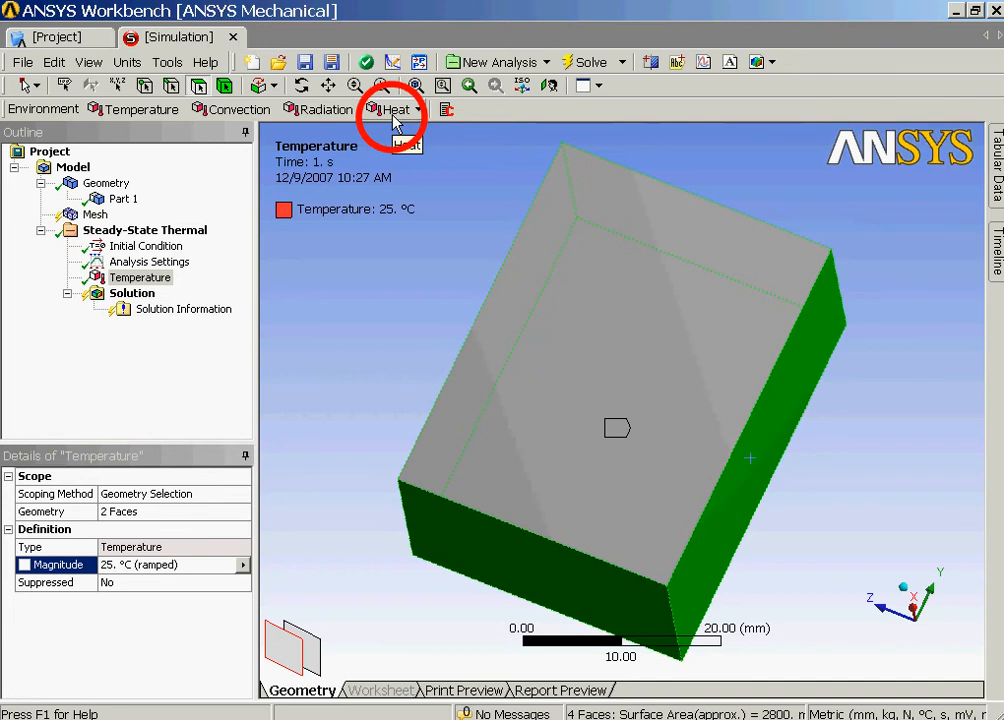
click(394, 114)
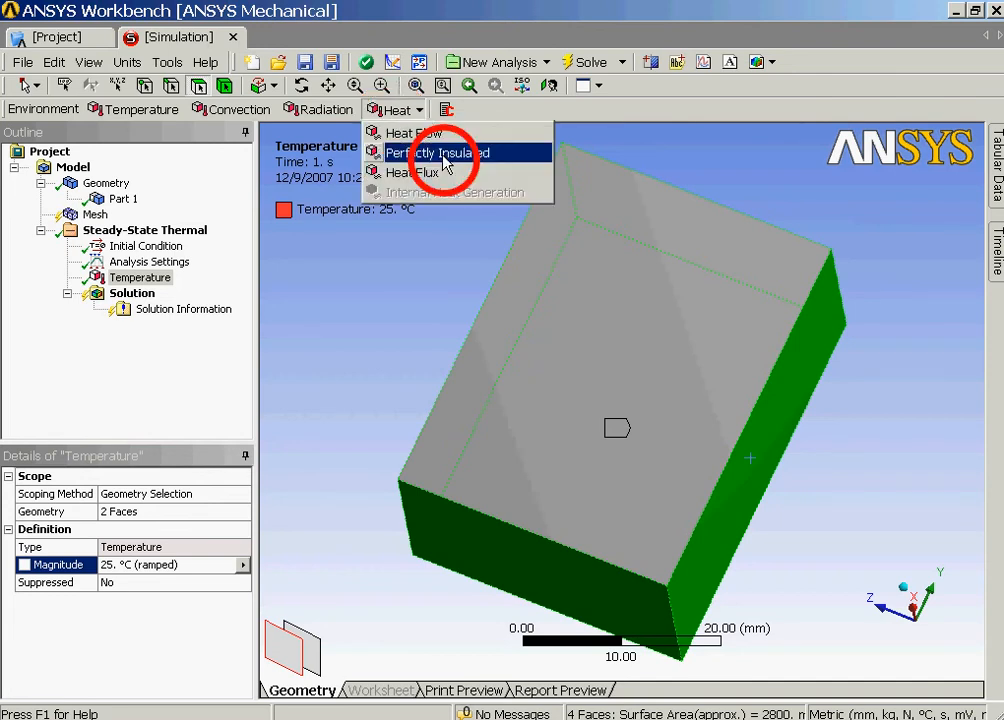
click(440, 153)
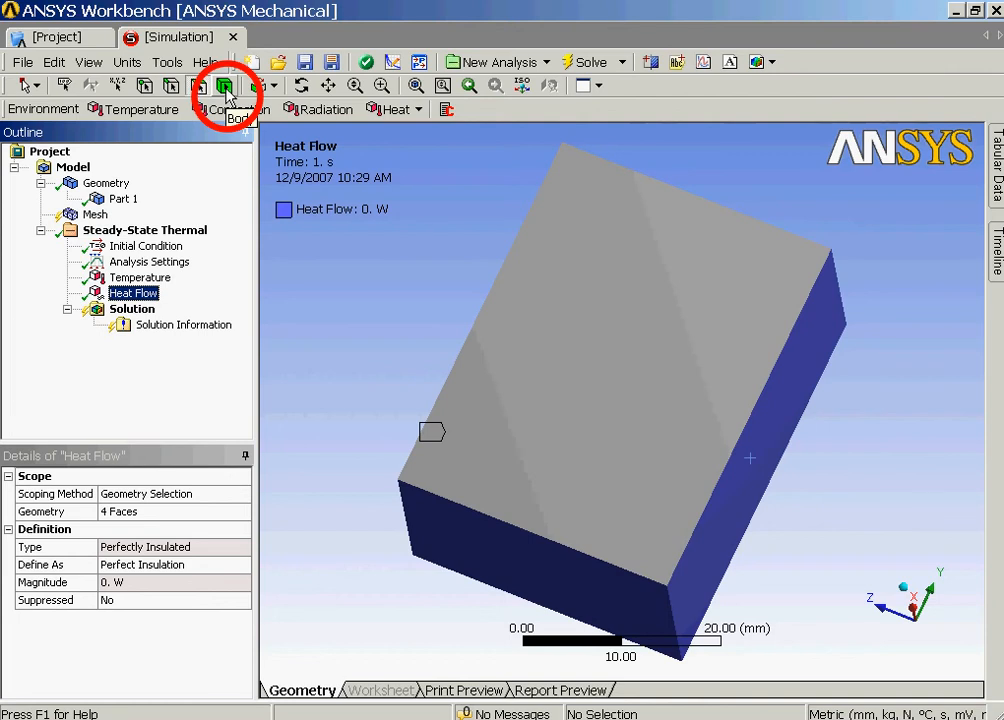
Apply internal heat generation with a magnitude of 0.0001 W/mm³ to the whole body.
click(598, 366)
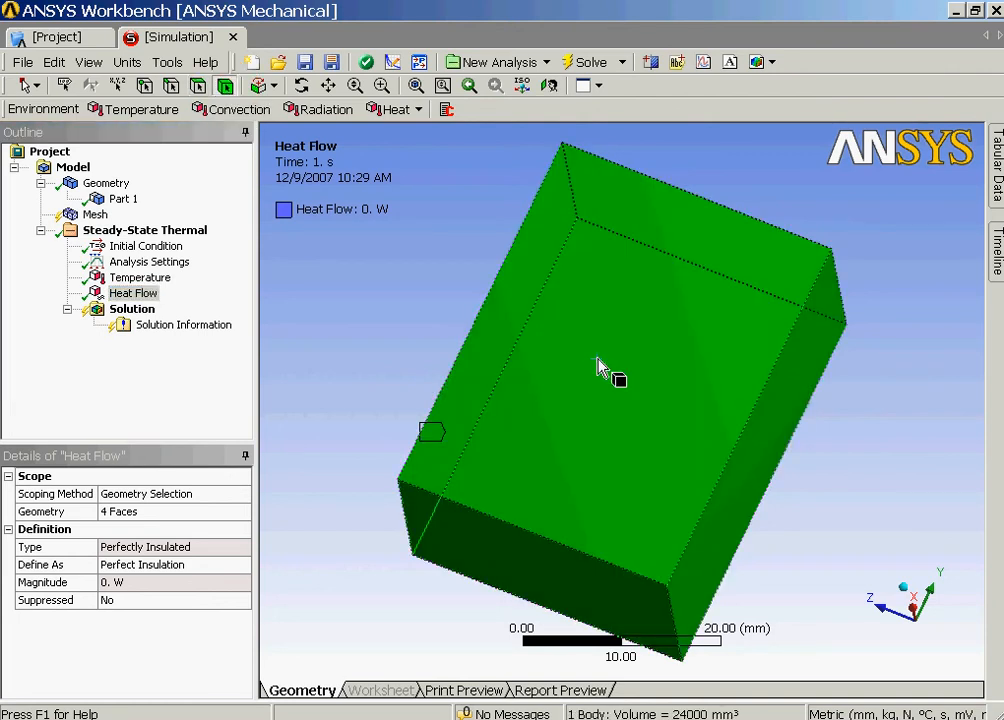
click(396, 114)
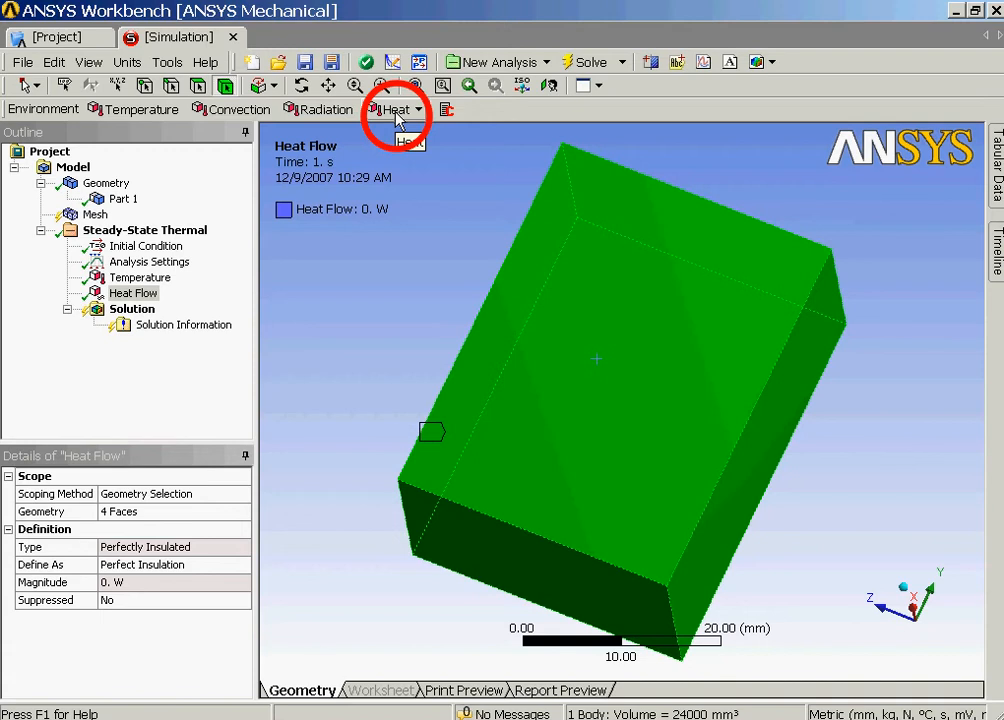
click(398, 113)
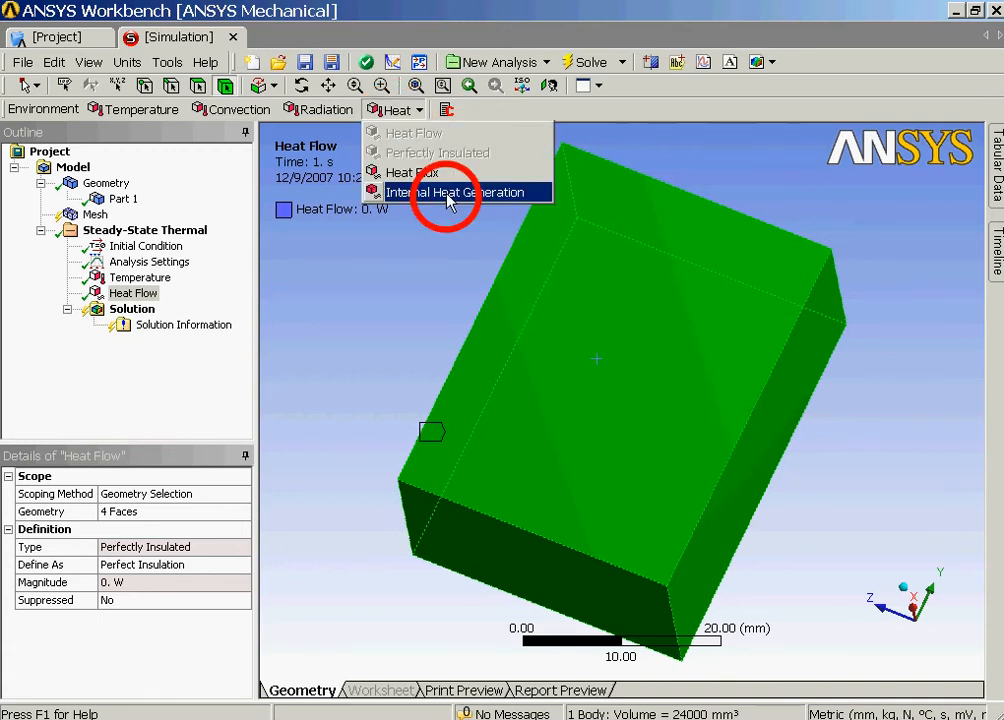
click(447, 193)
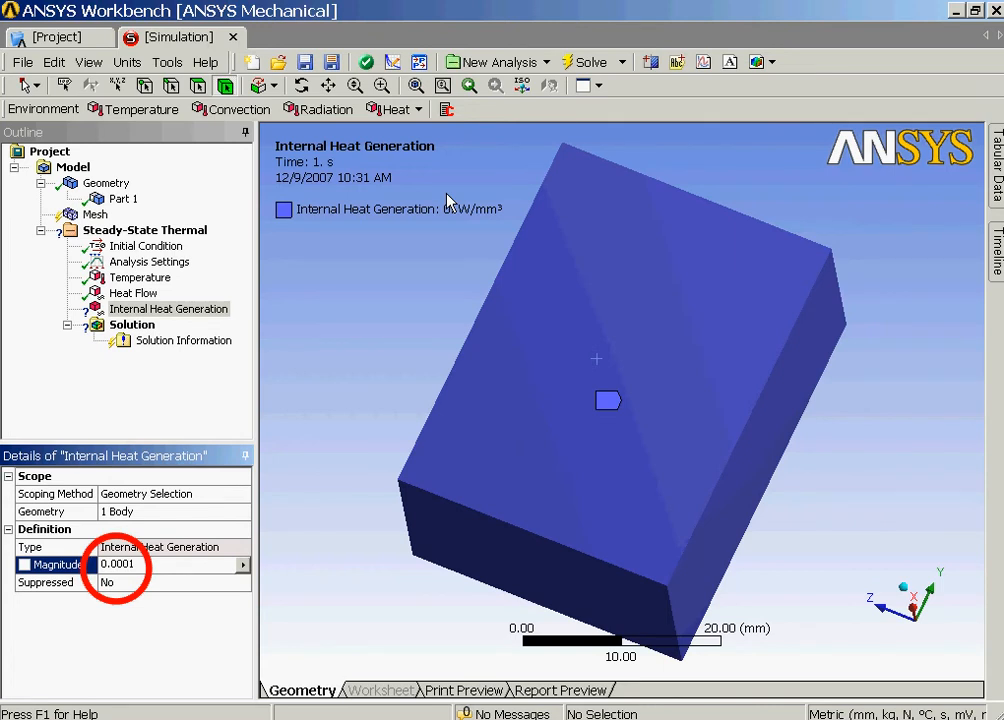
key(Return)
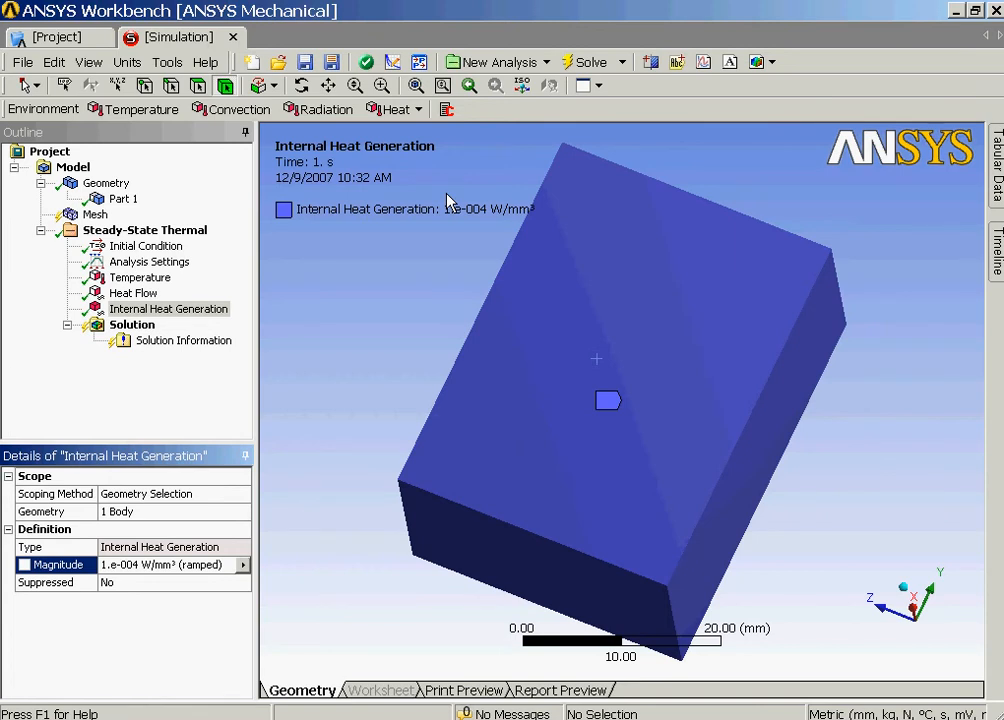
Add a Temperature result scoped to the body and a Total Heat Flux result for all bodies to the solution.
click(133, 325)
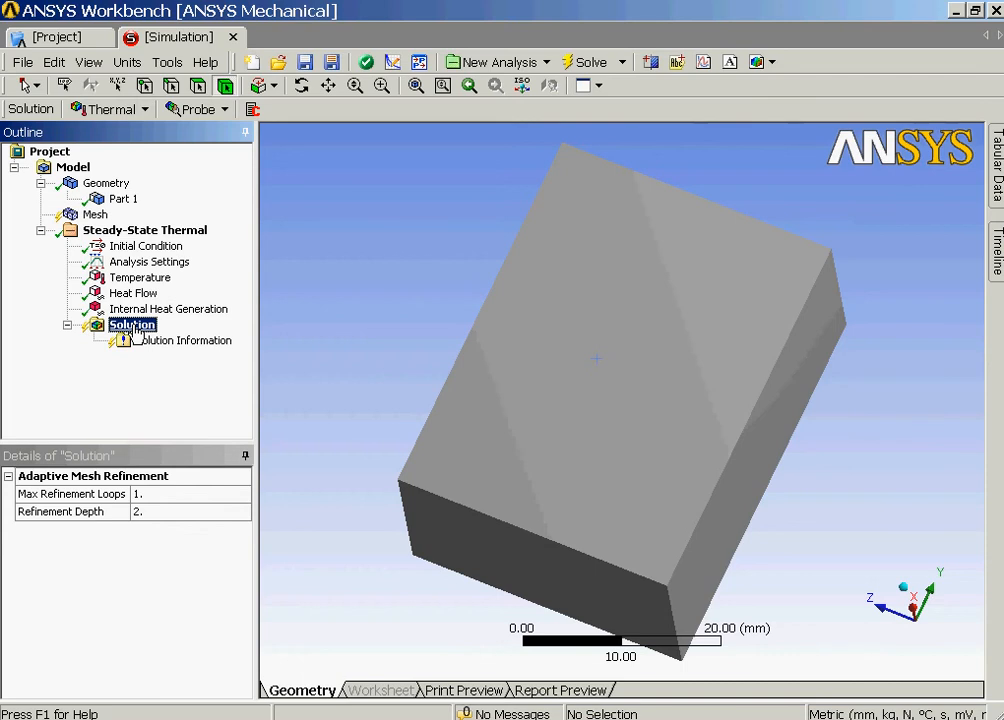
click(608, 367)
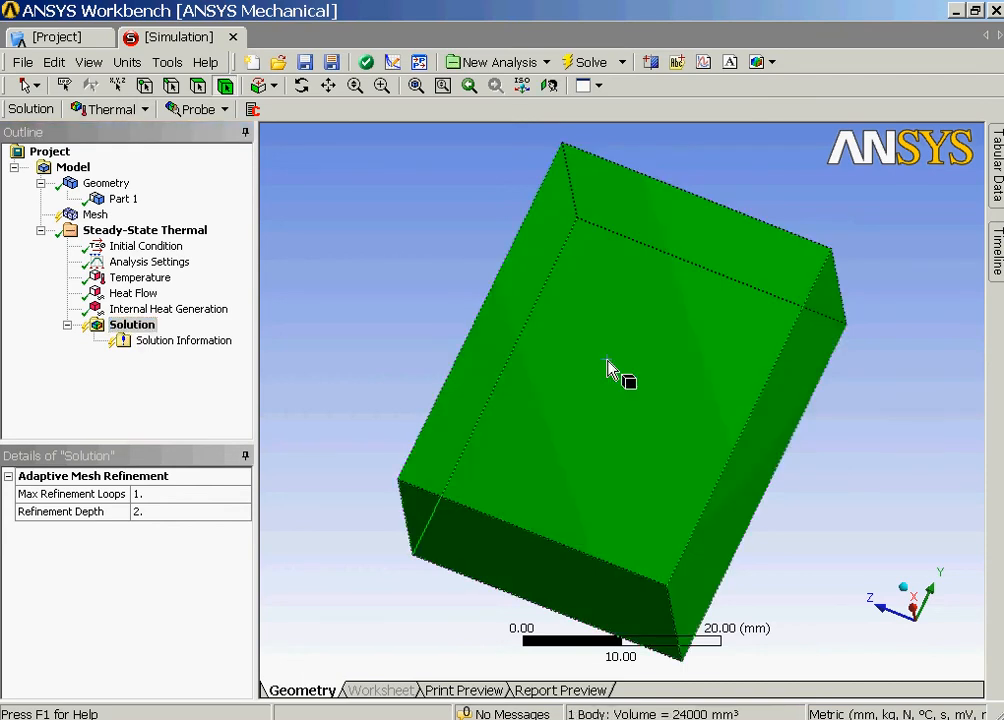
click(110, 112)
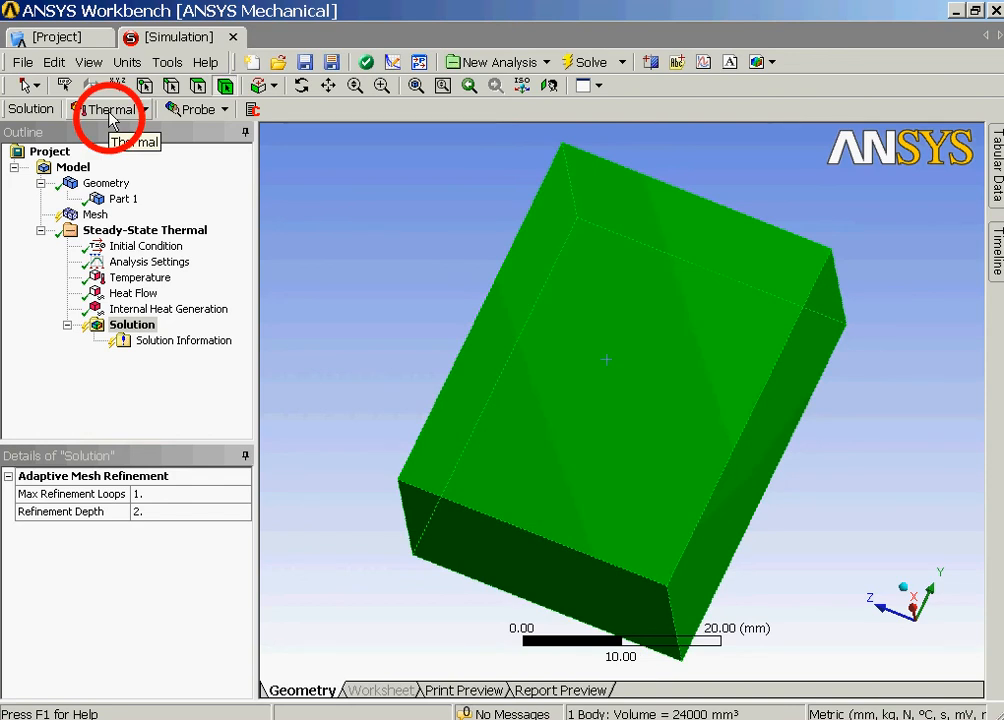
click(110, 112)
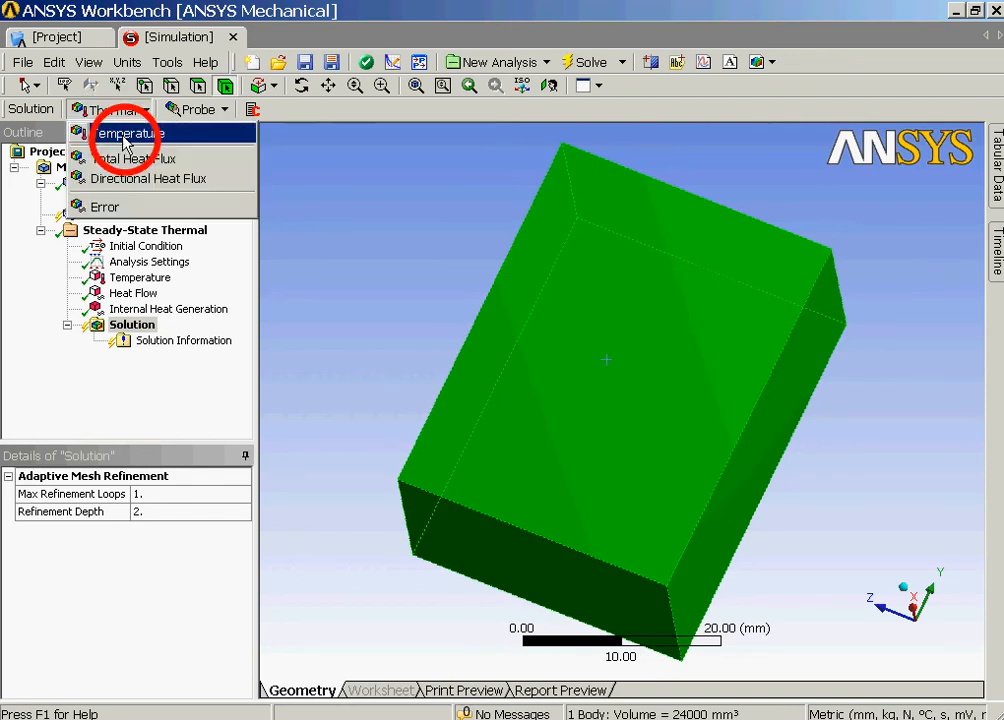
click(125, 140)
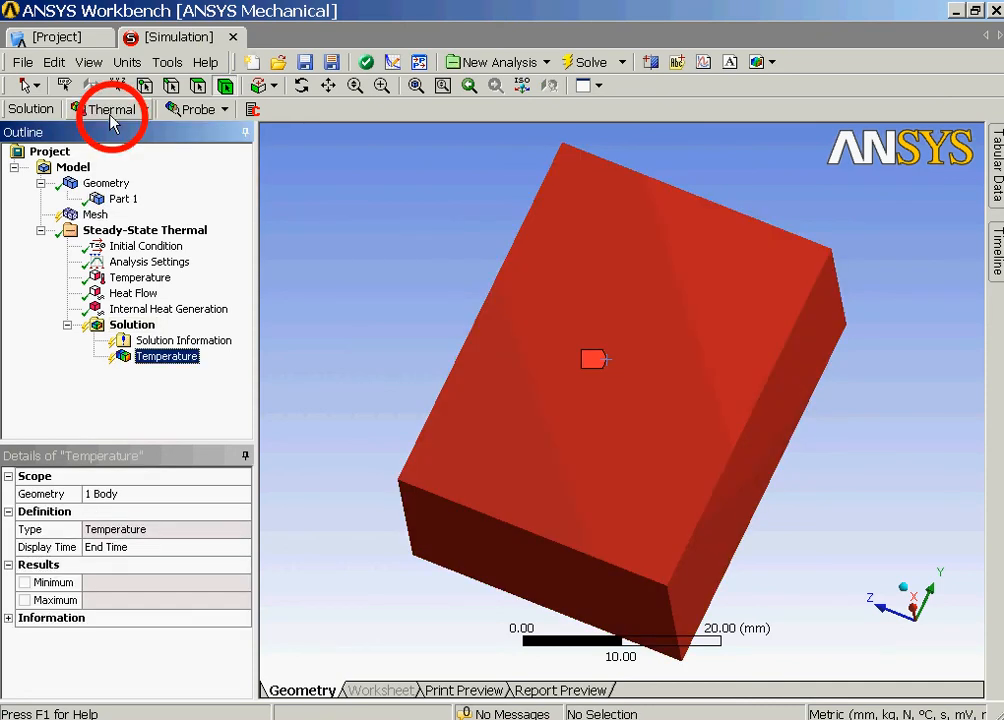
click(110, 113)
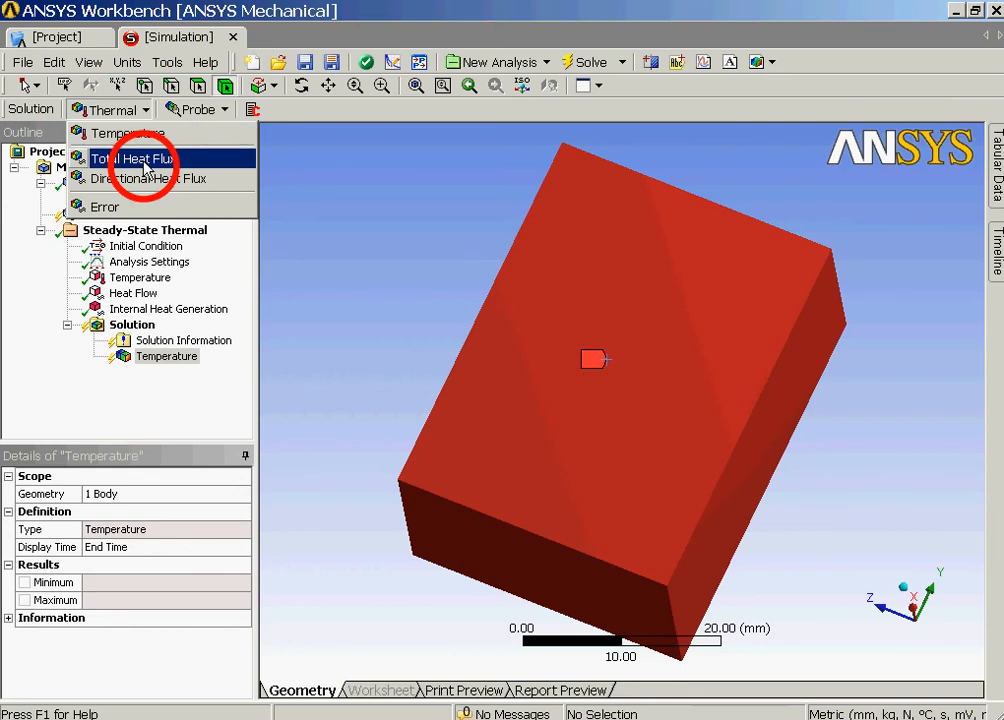
click(143, 160)
Add a second Temperature result scoped to the top edge of the Z-facing side, running through the wall thickness.
click(522, 88)
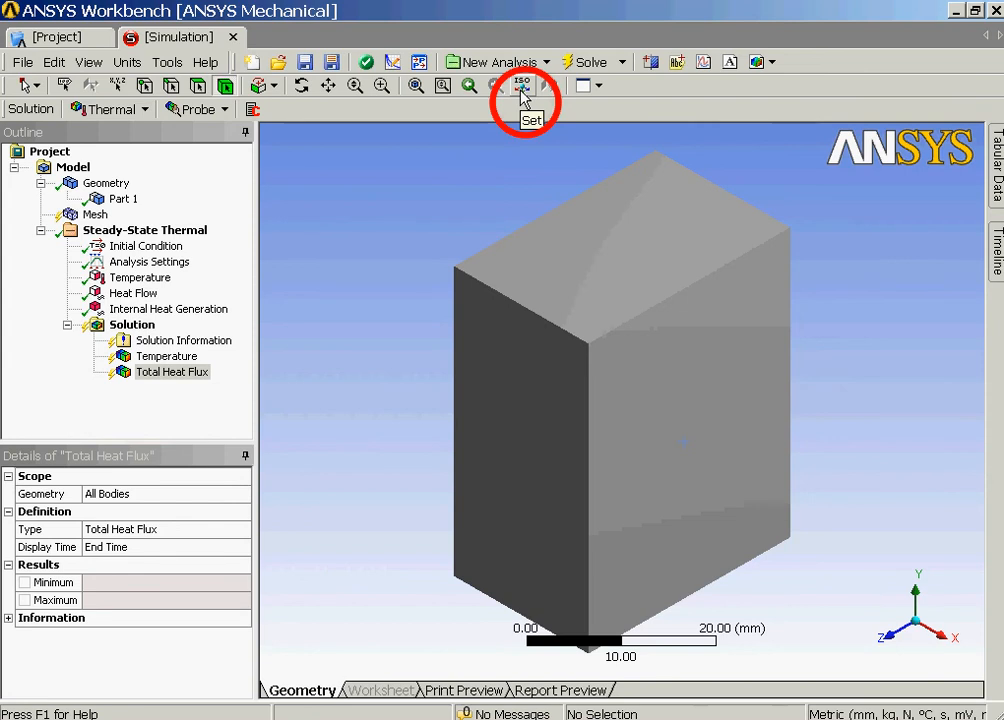
click(172, 87)
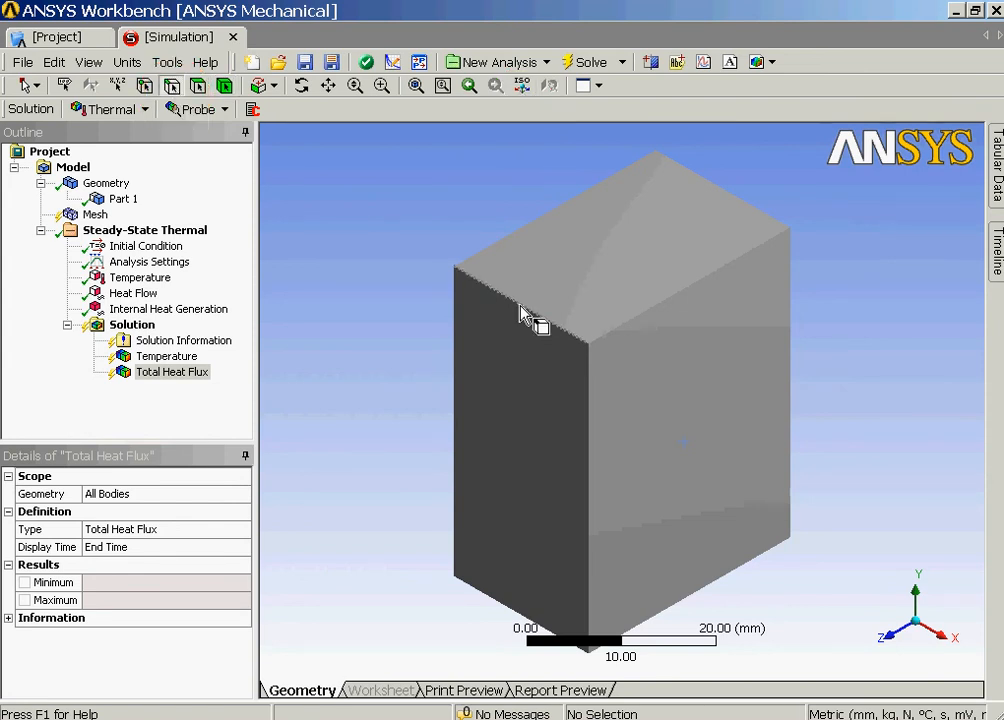
click(520, 313)
click(108, 109)
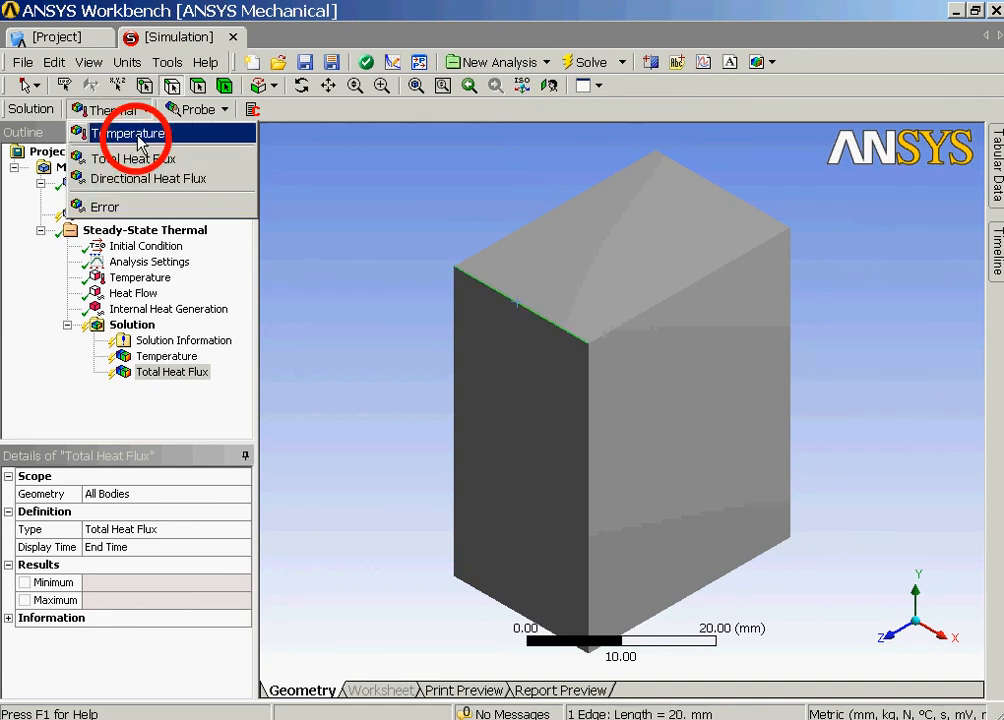
click(128, 133)
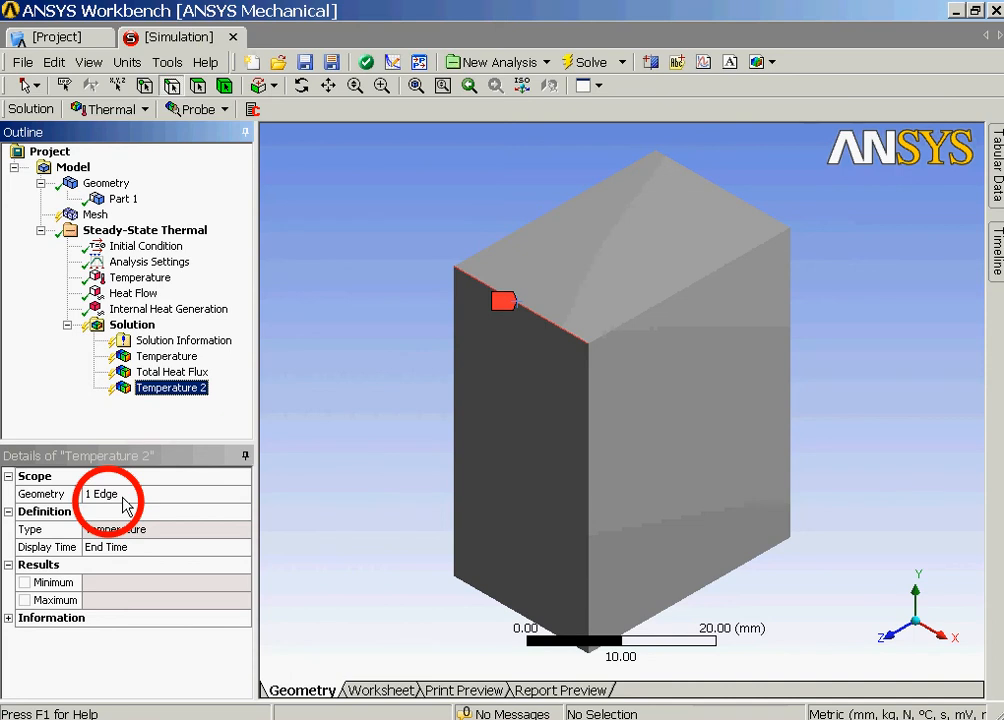
Add a Reaction probe to the solution and assign it to the Temperature boundary condition.
click(133, 326)
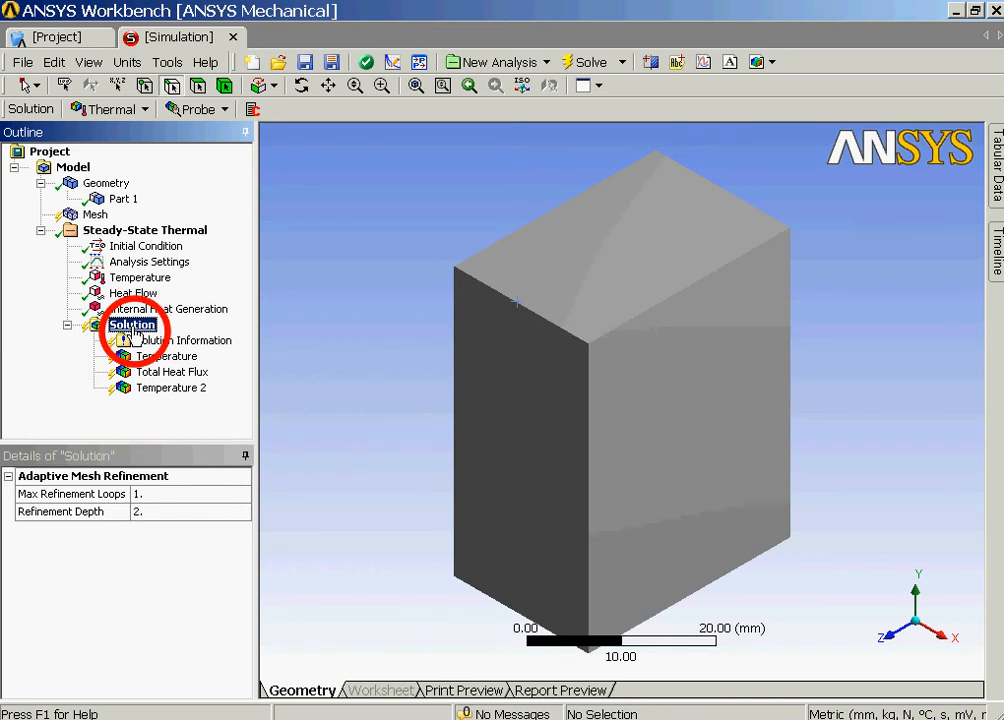
click(197, 109)
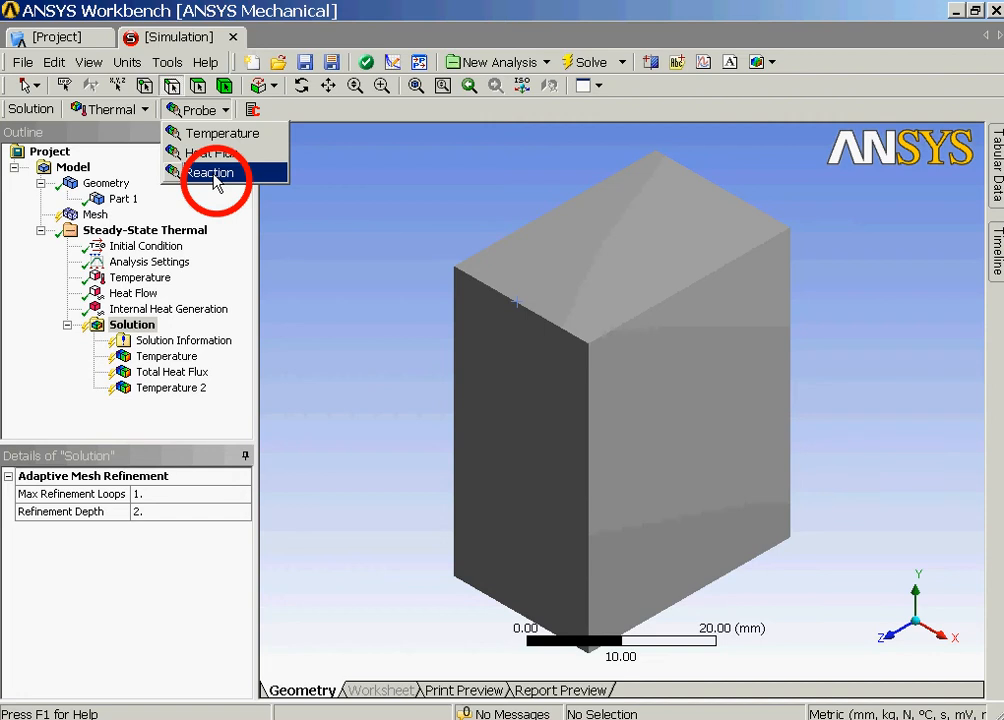
click(212, 174)
click(180, 529)
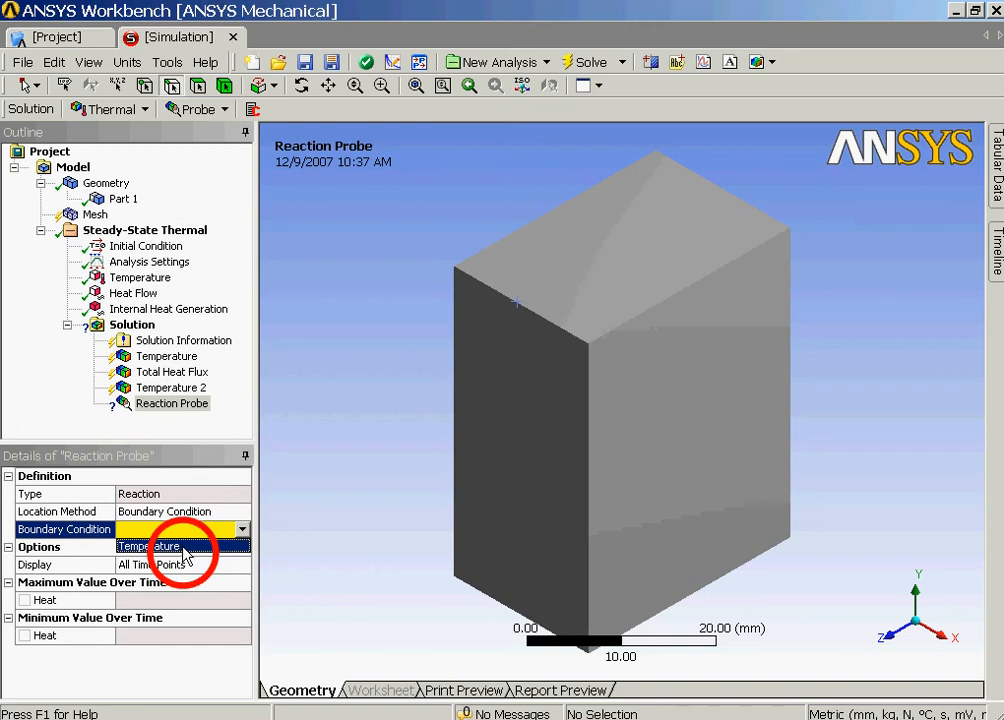
click(185, 547)
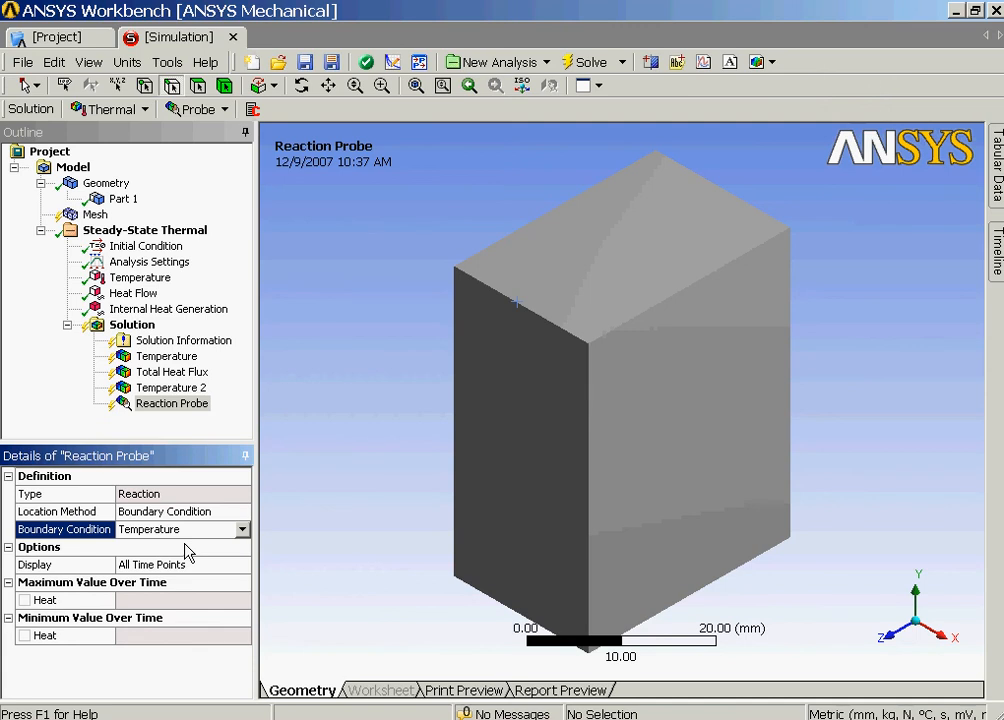
Solve the steady-state thermal analysis and display the Temperature result scoped to the body.
click(592, 63)
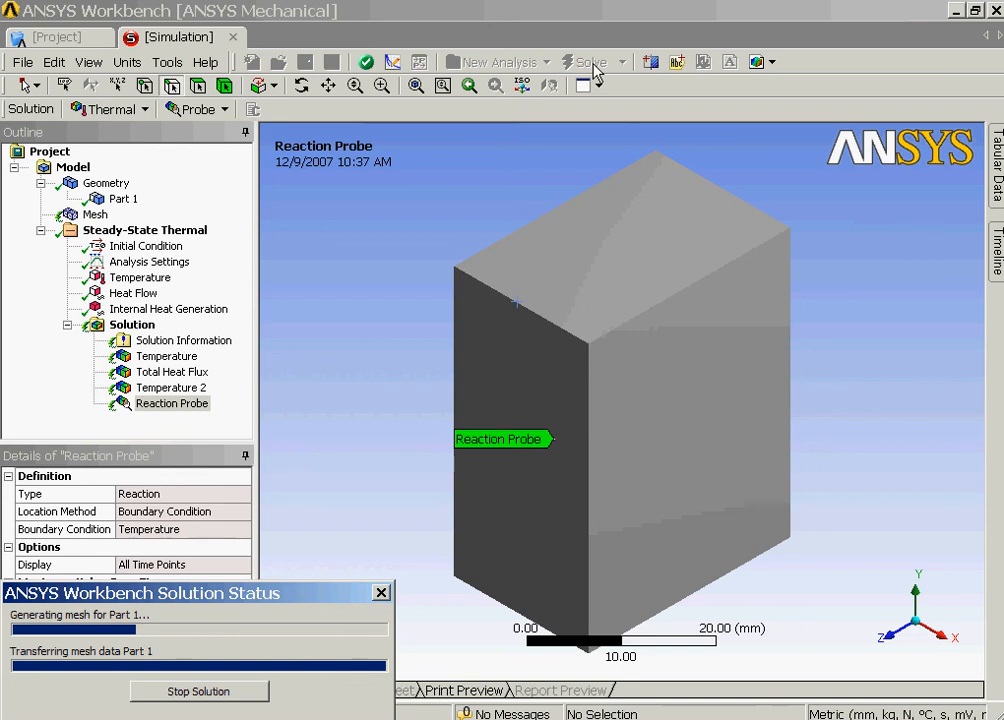
click(165, 357)
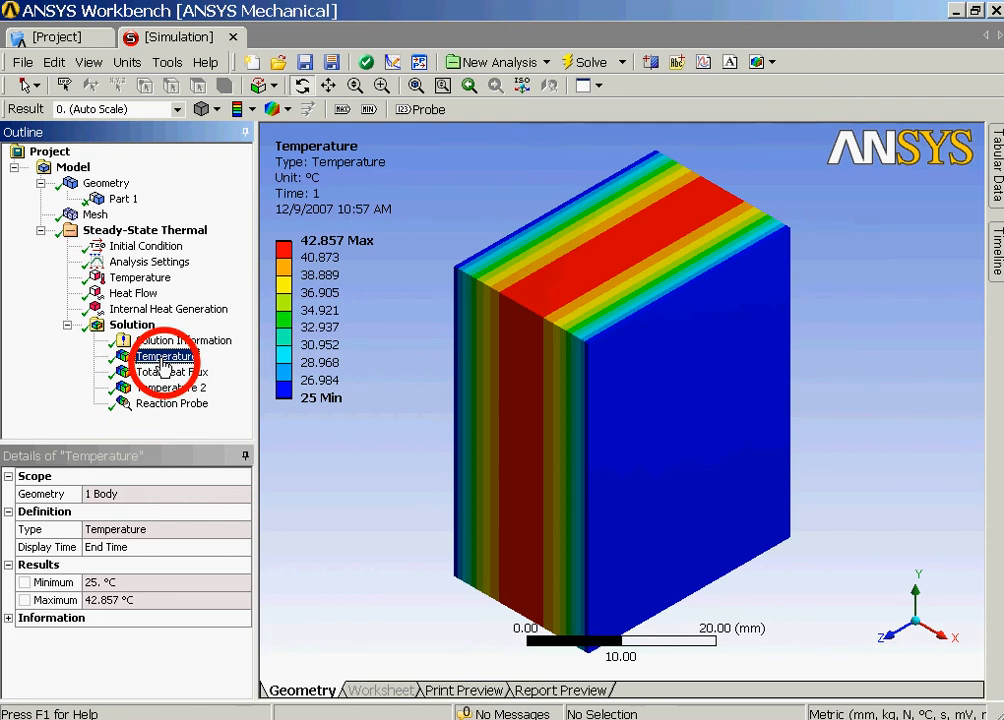
Display the Total Heat Flux result as vectors with arrow length scale 8, viewed from the front.
click(168, 372)
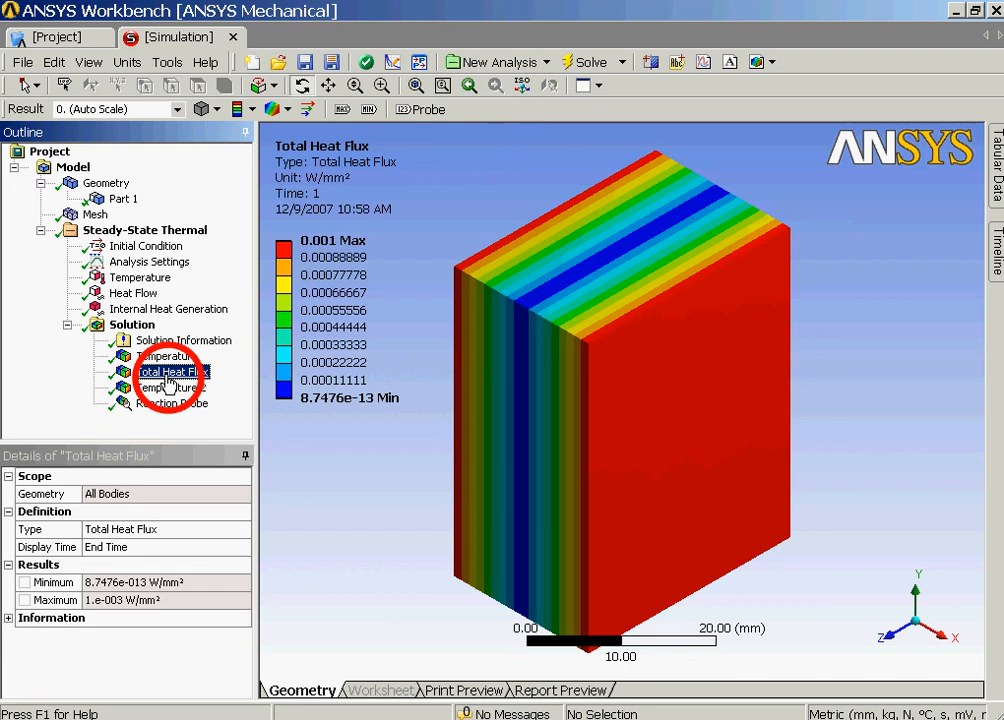
click(306, 112)
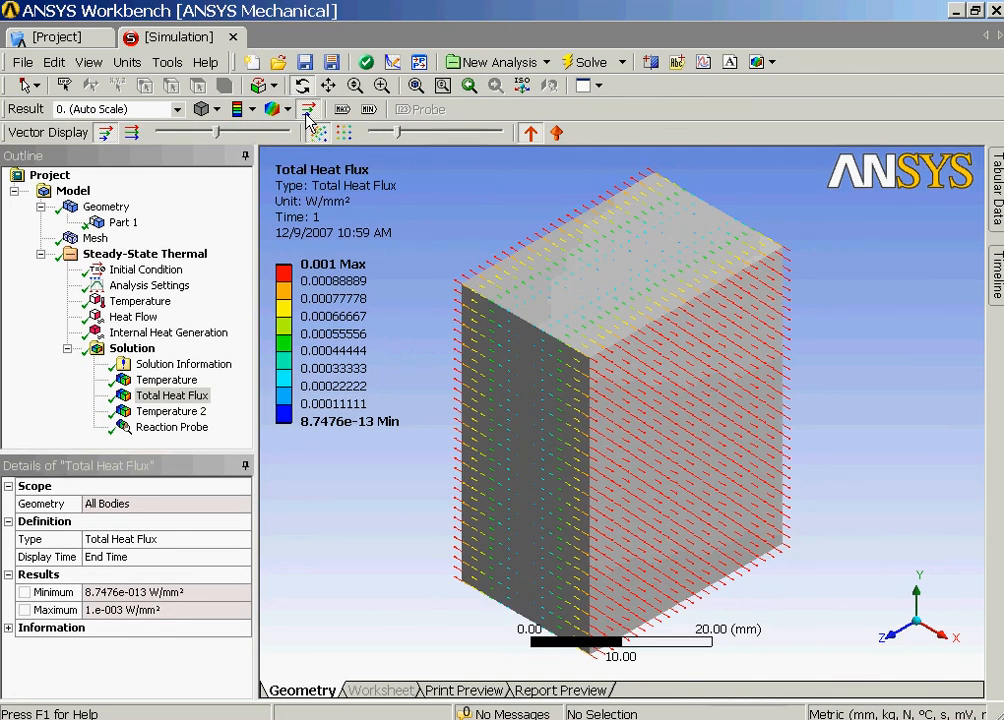
drag(217, 132, 258, 134)
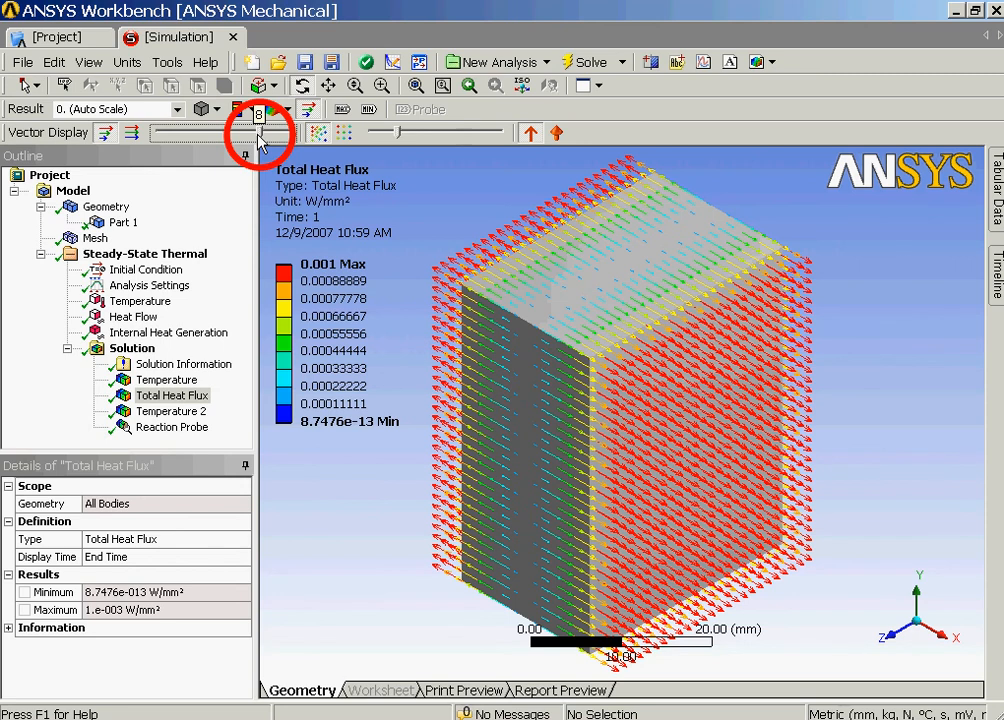
right_click(303, 497)
mouse_move(340, 642)
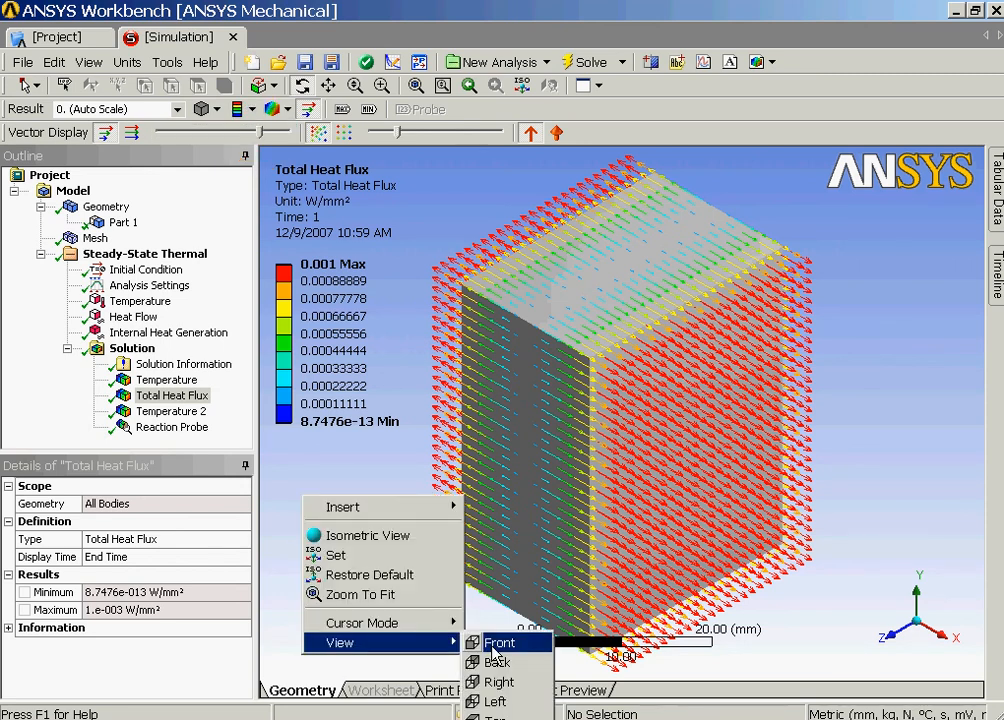
click(496, 644)
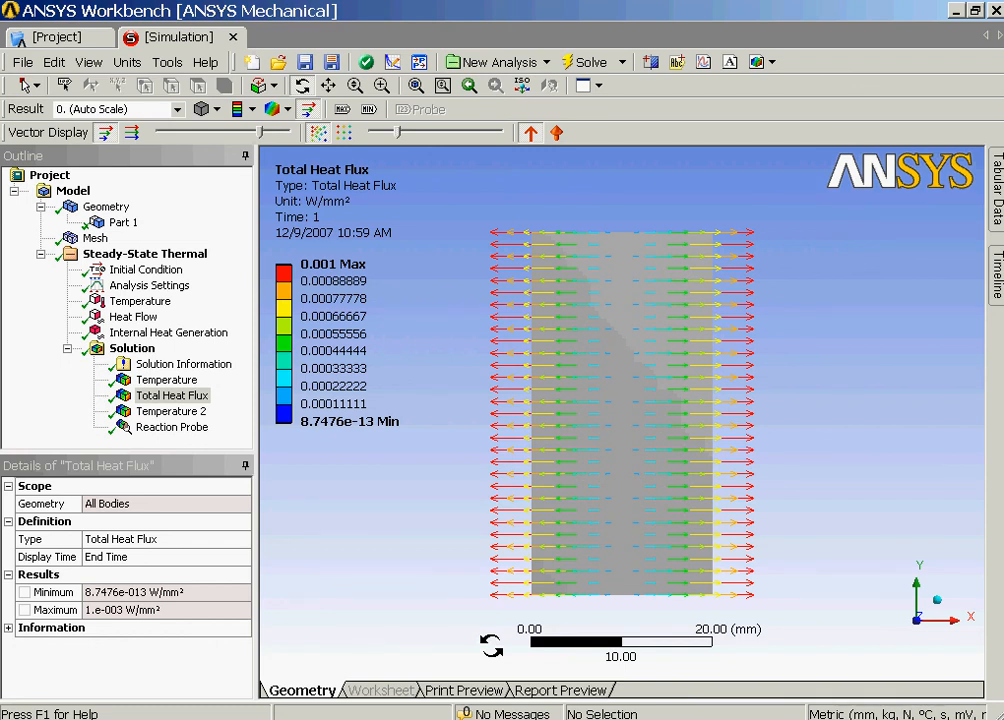
Examine the Reaction Probe's heat values and the Temperature 2 plot along the wall-thickness edge.
click(166, 425)
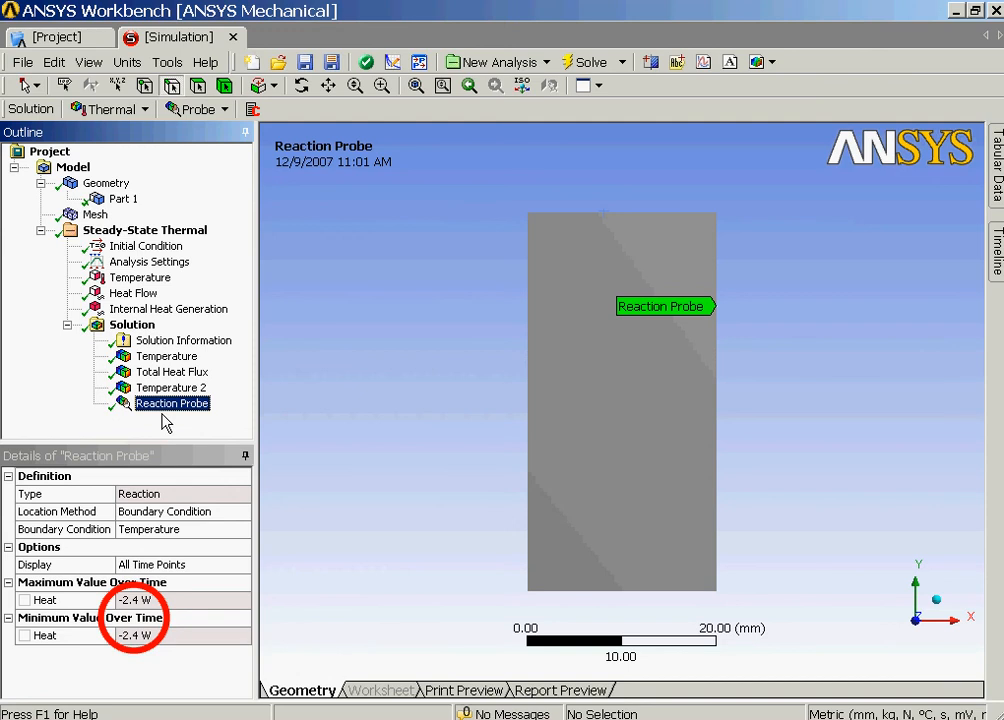
click(166, 389)
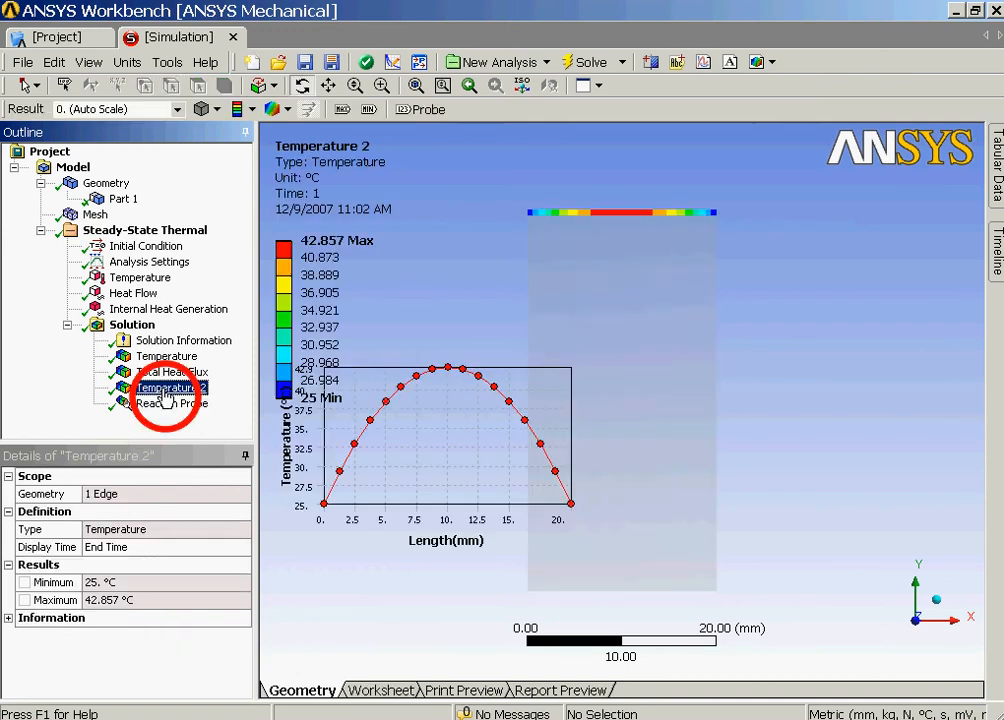